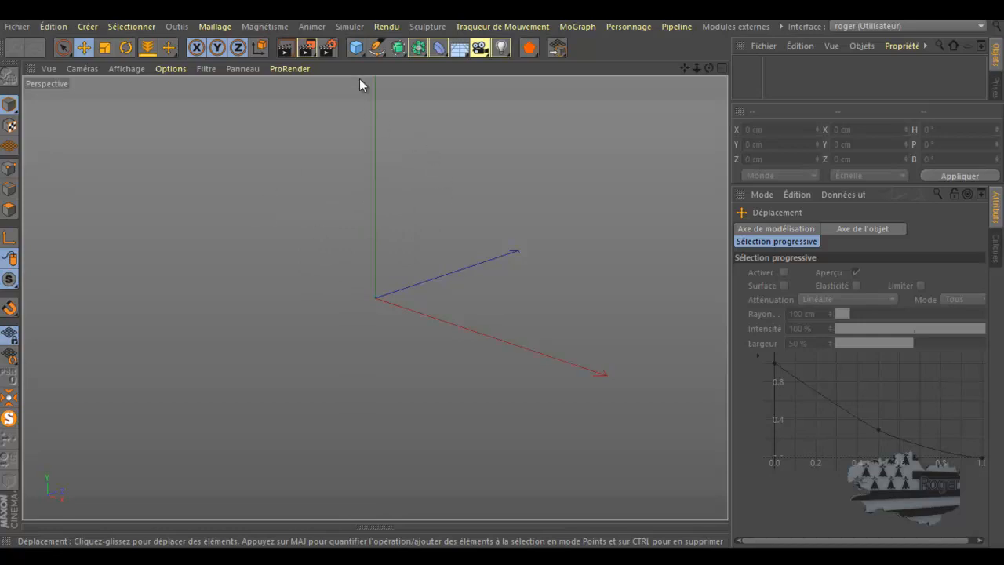
Step: Add a cube primitive to the scene and convert it to an editable polygon object
click(356, 48)
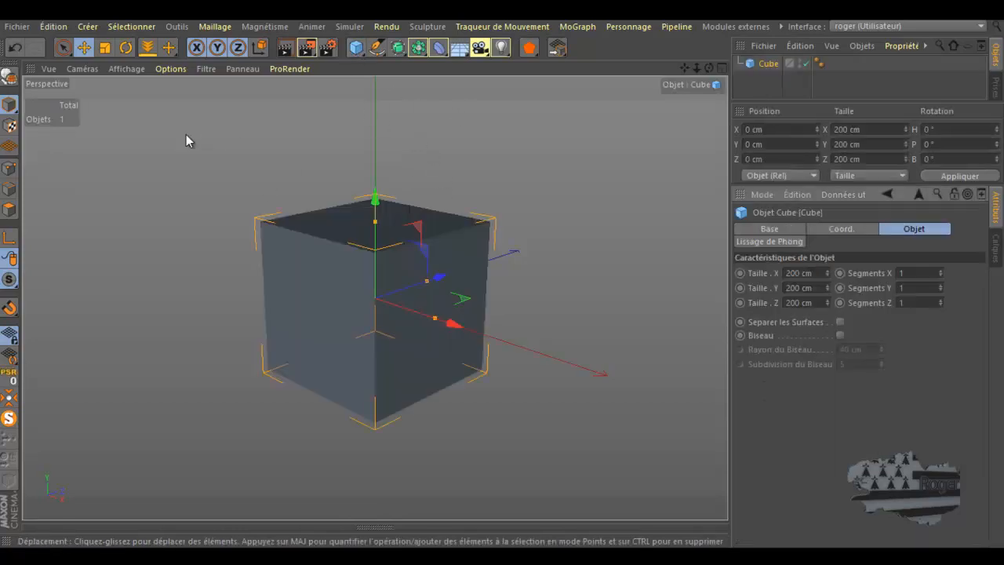
click(9, 76)
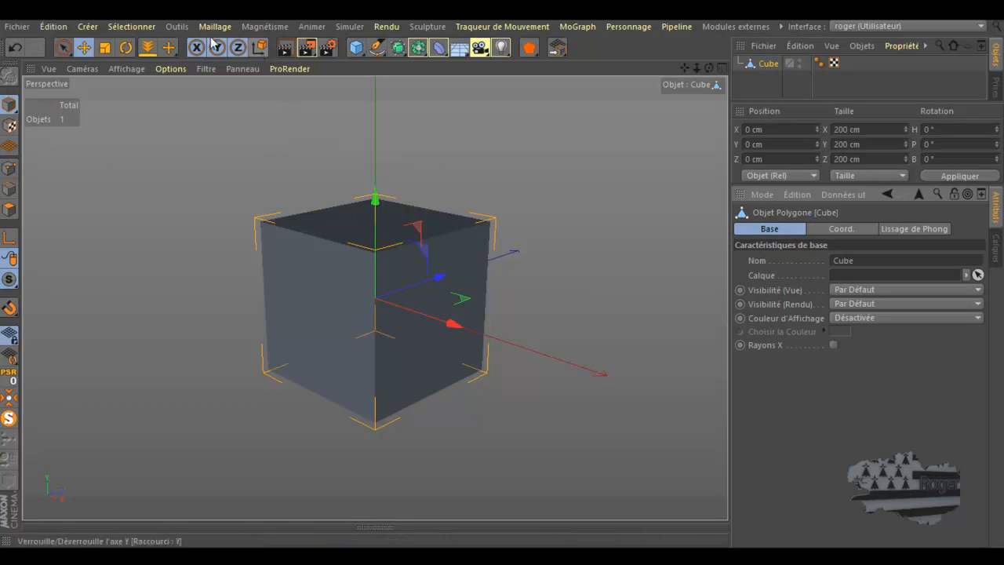
Step: Start the Mesure & construction tool, delete its existing measurement and create a new one
click(174, 28)
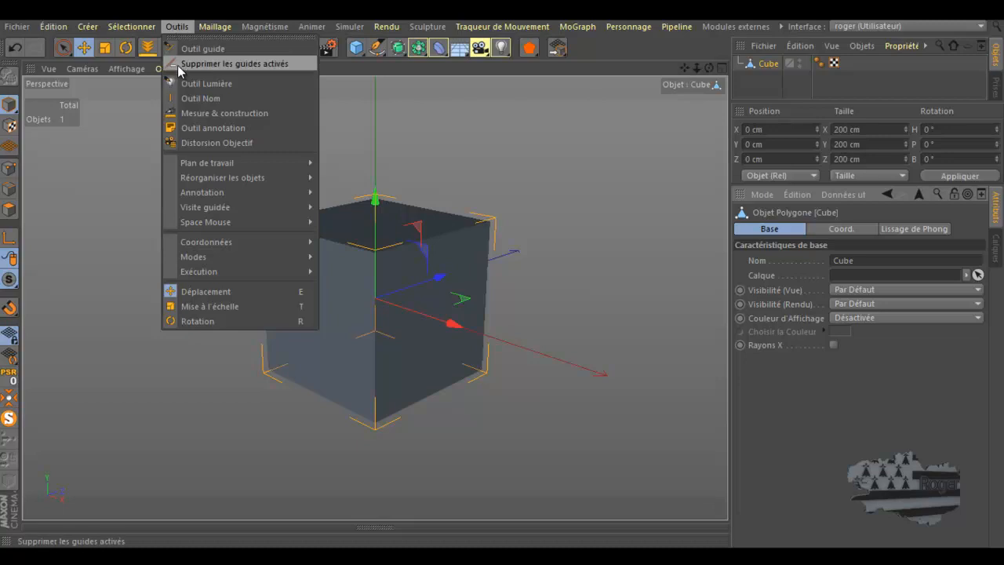
click(203, 113)
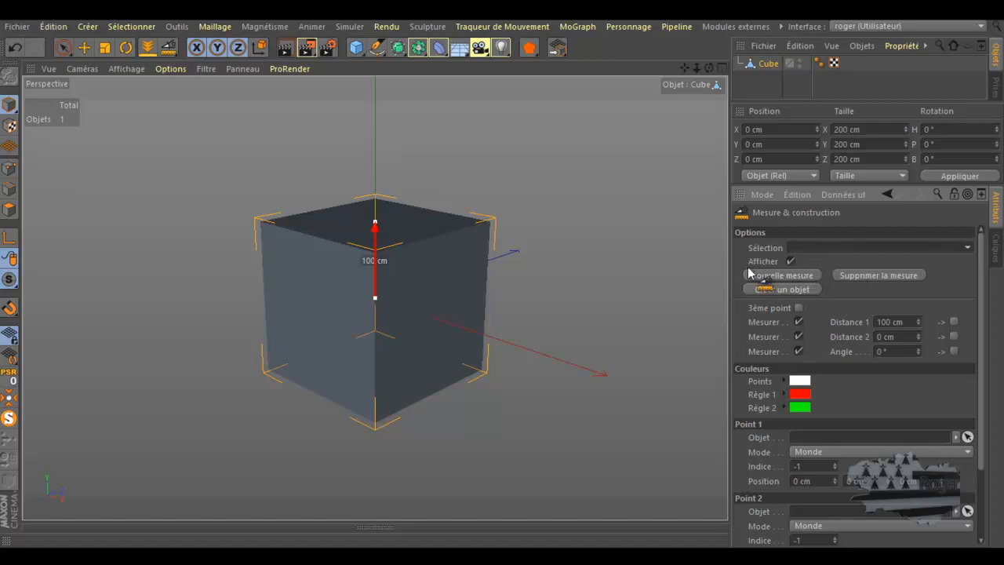
click(860, 275)
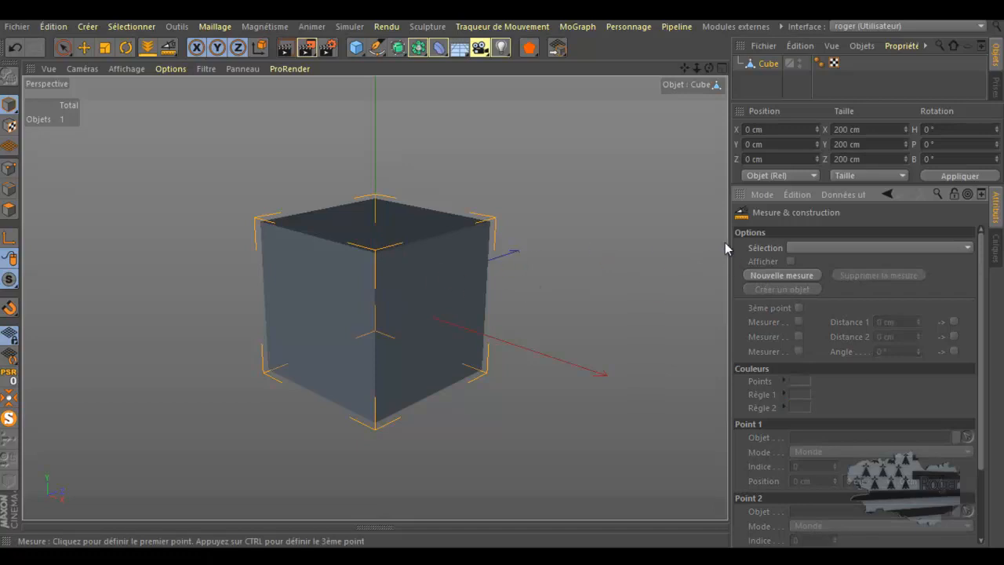
click(784, 275)
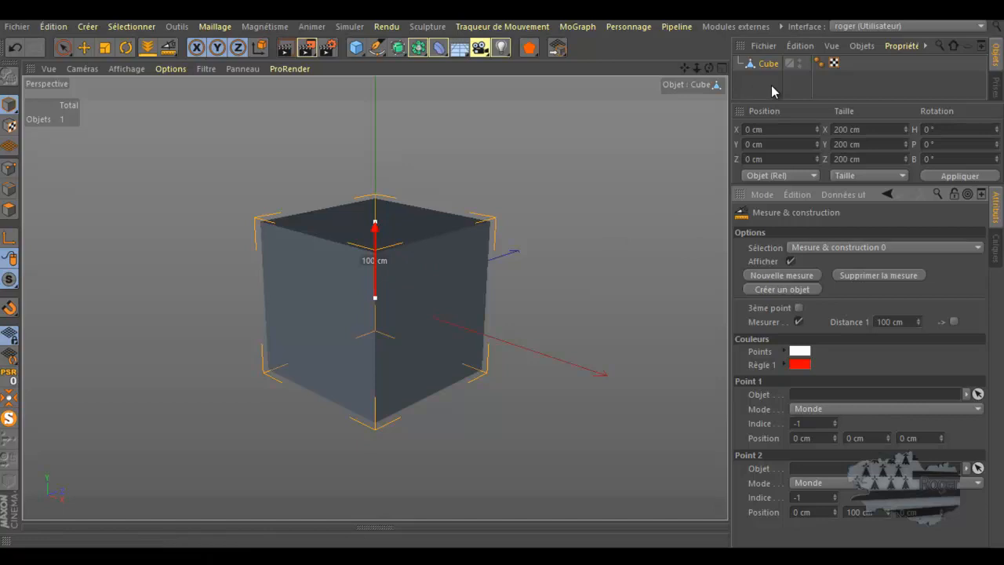
Step: Filter the customizable commands by "mes" and add Mesure & construction to the end of the main toolbar, with palette editing enabled
click(782, 26)
mouse_move(787, 63)
mouse_move(714, 67)
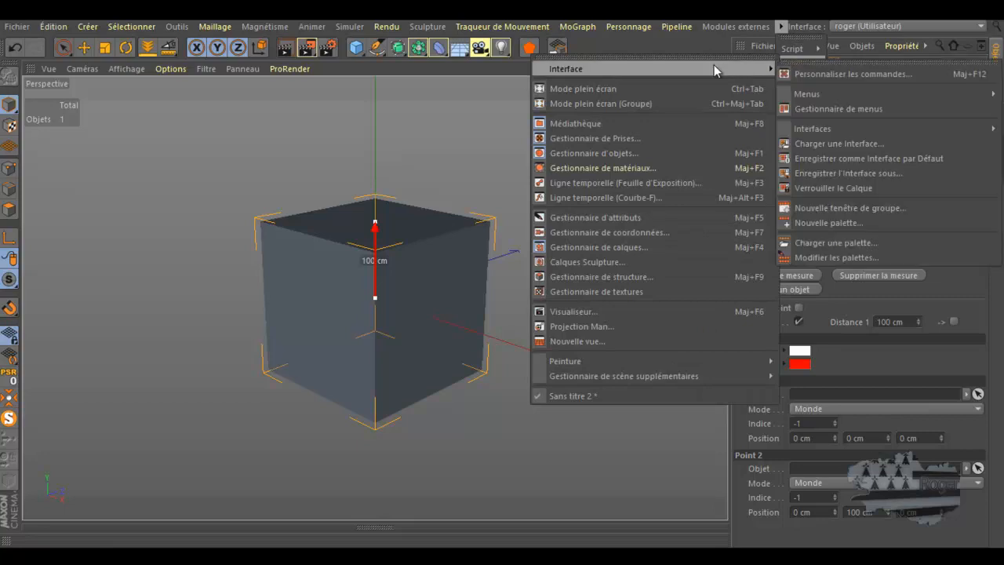
click(842, 74)
click(317, 120)
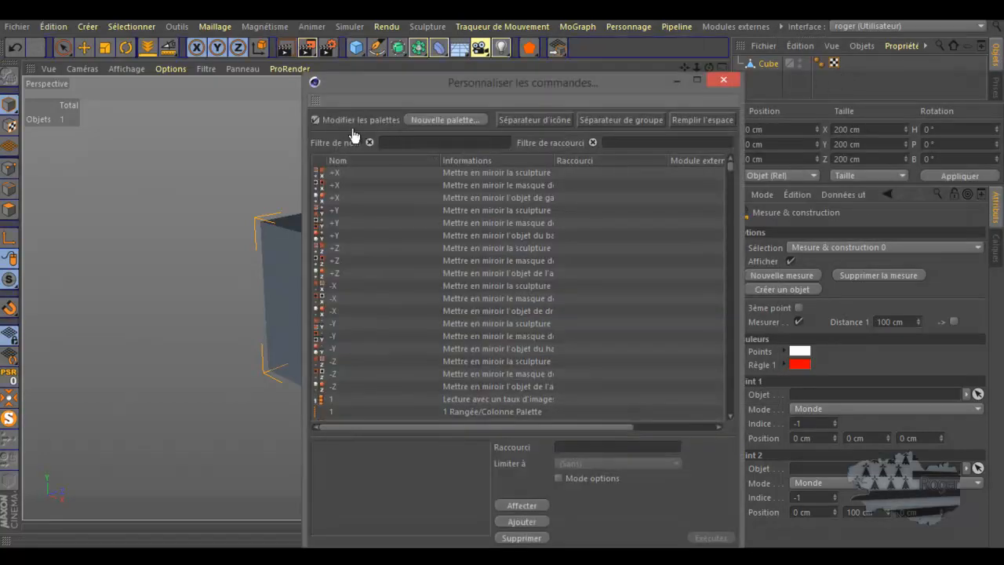
text(m)
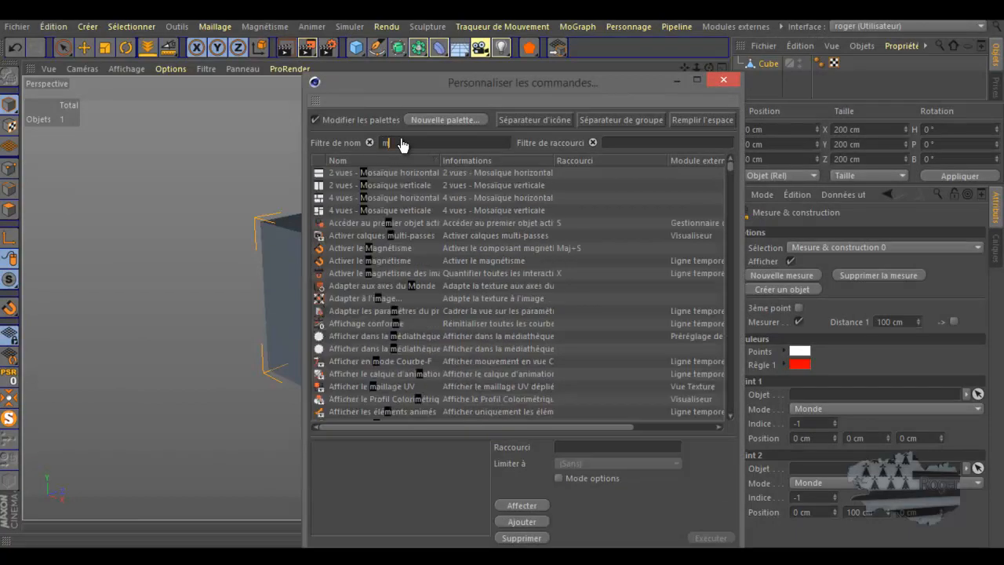
text(es)
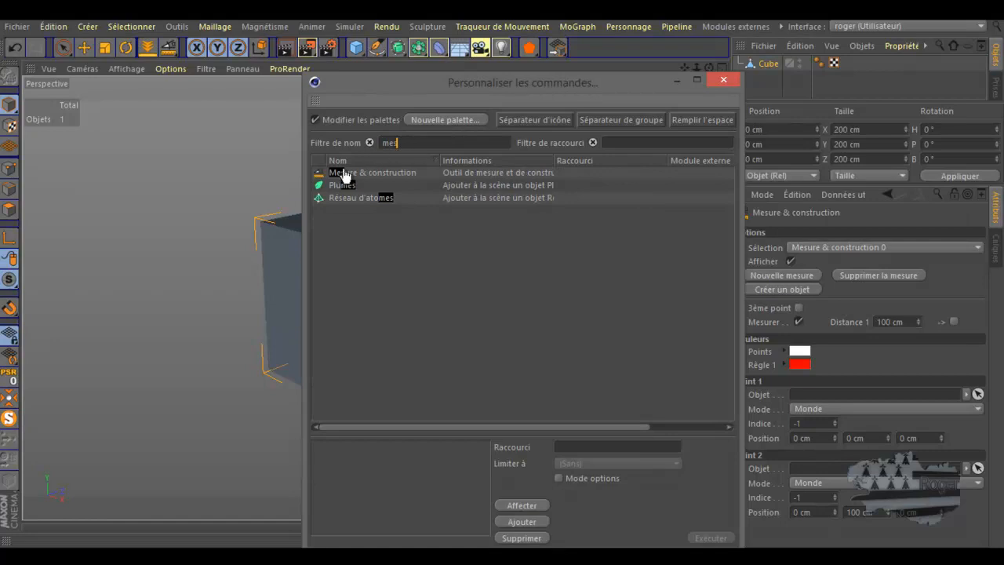
drag(331, 174, 578, 47)
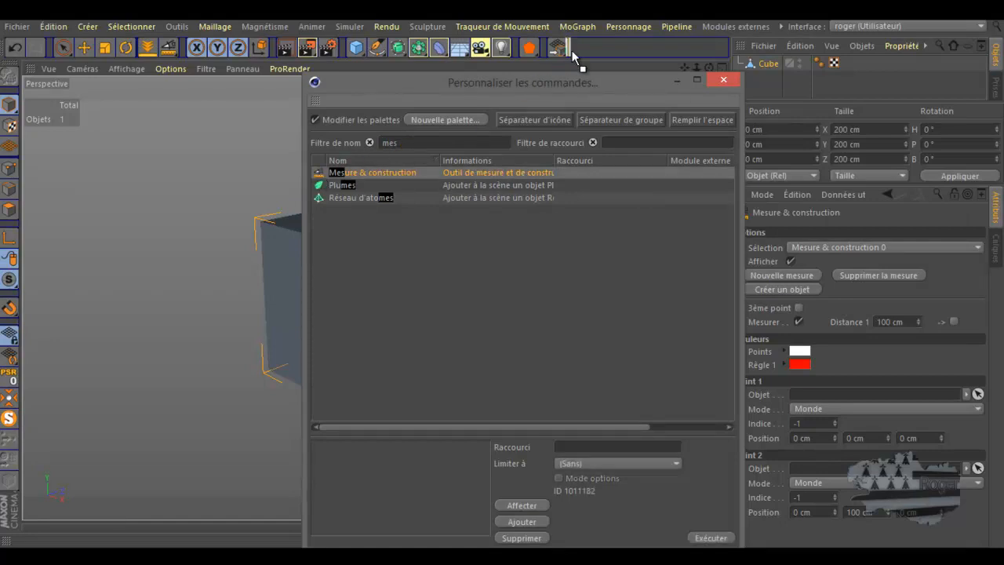
click(724, 80)
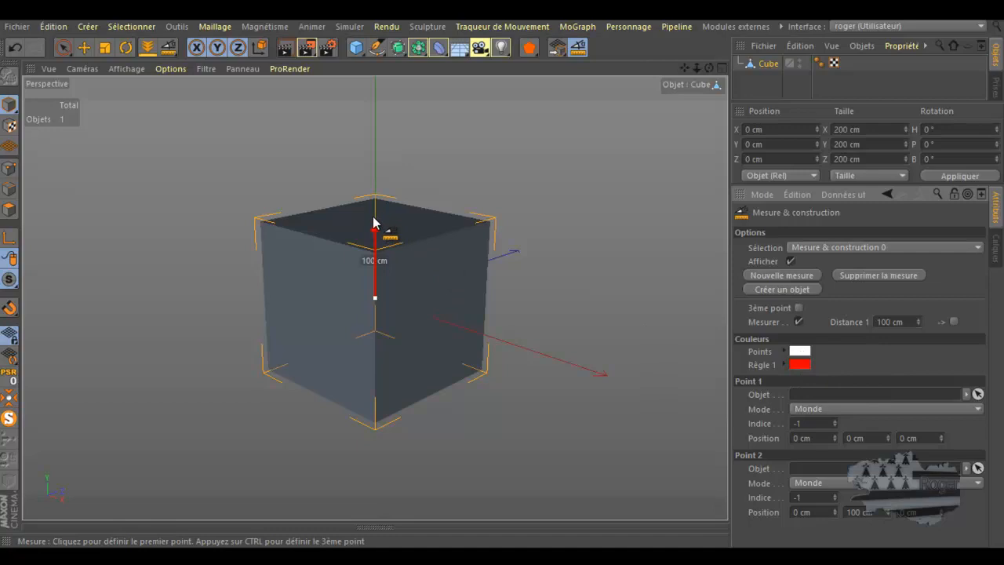
click(800, 350)
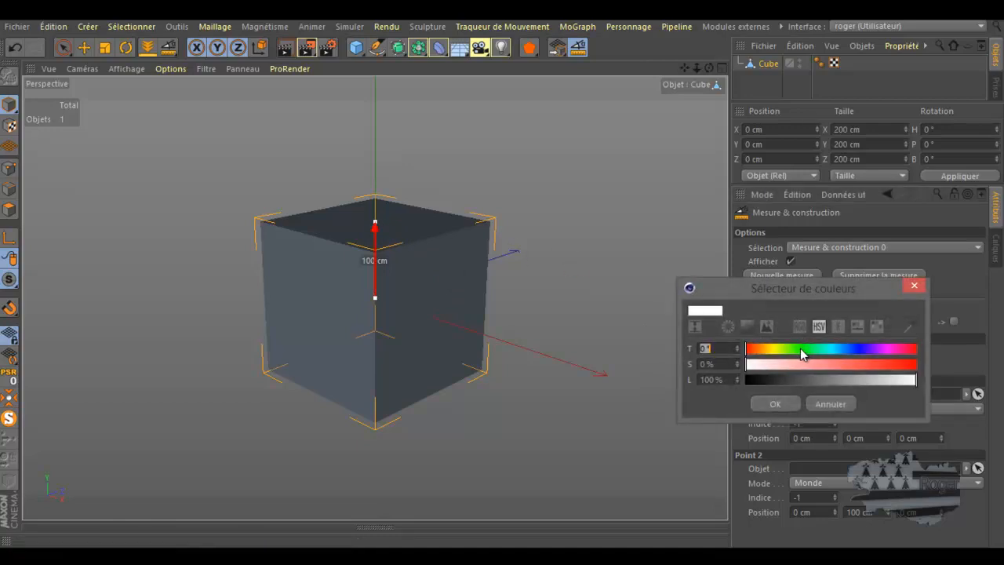
click(800, 348)
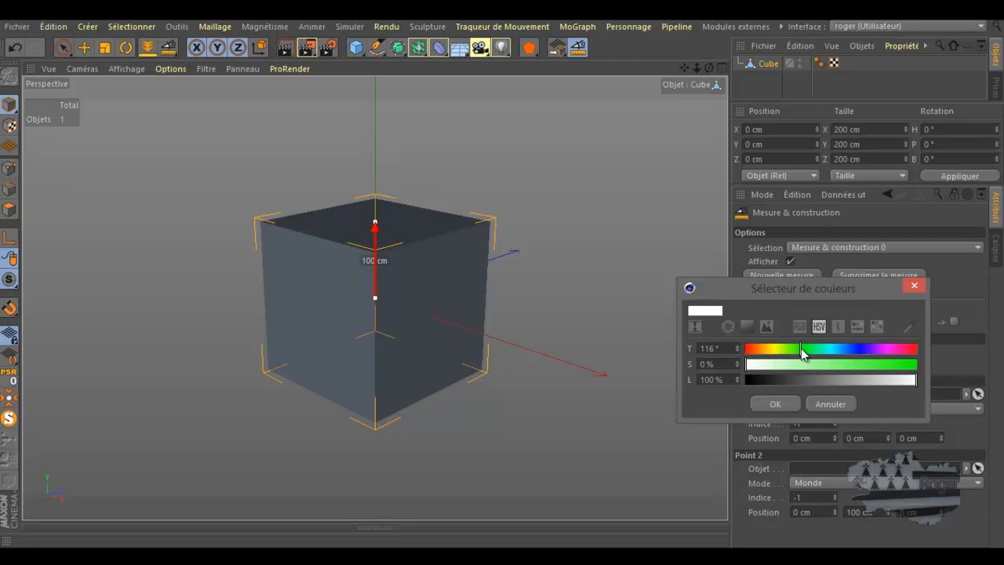
click(759, 350)
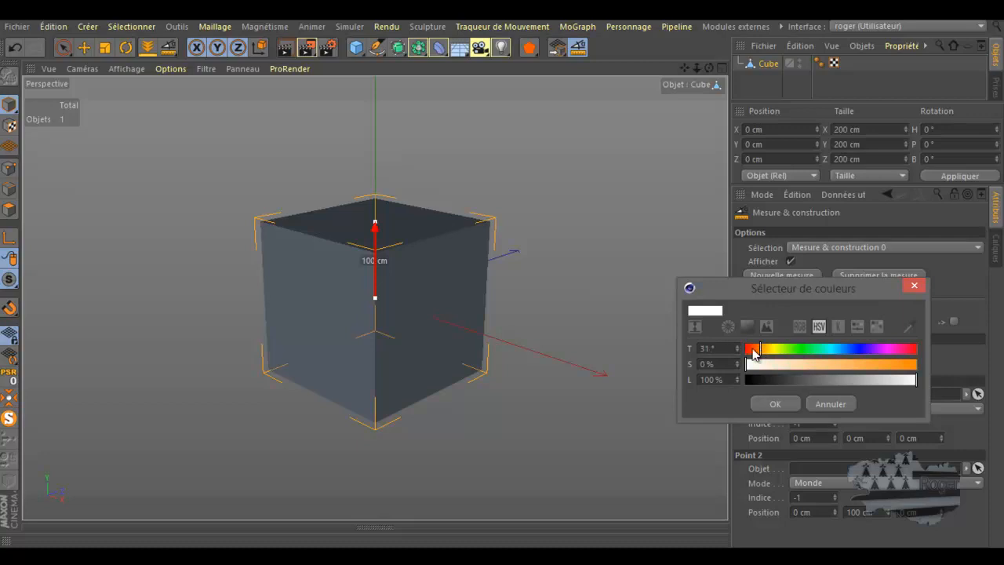
click(752, 350)
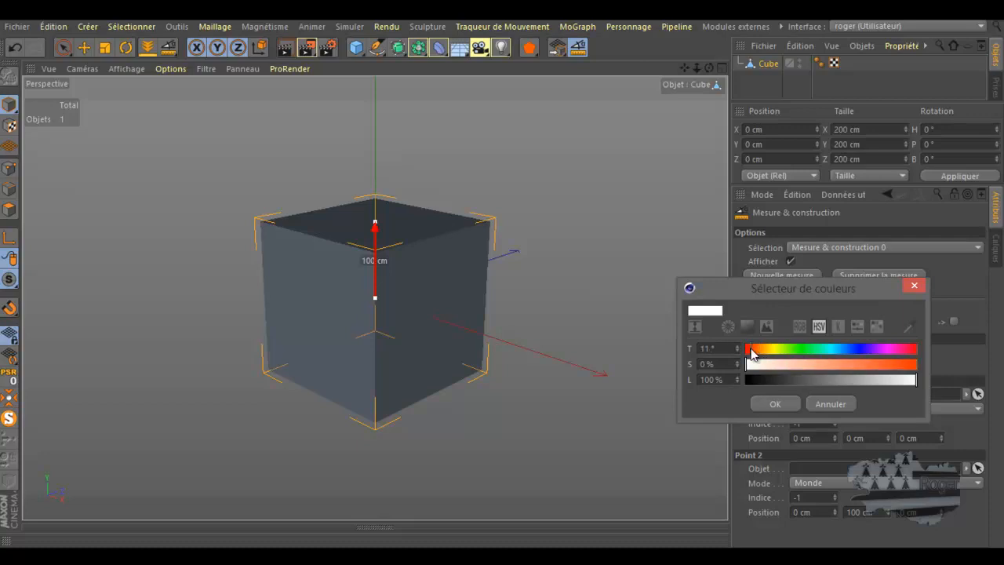
click(820, 404)
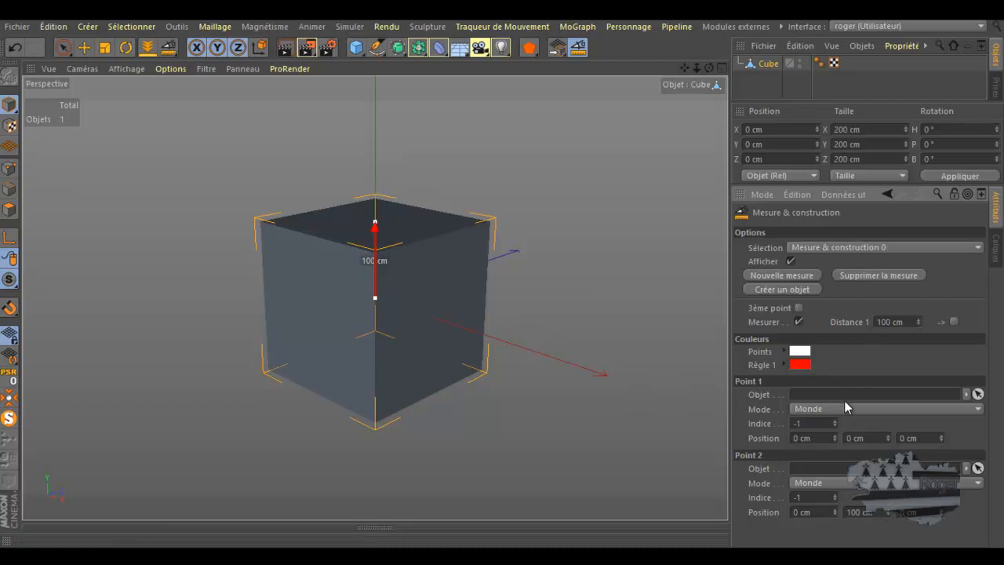
Step: Set the mode of the measurement's Point 1 to Point de réf
scroll(843, 413, down, 2)
scroll(844, 412, up, 2)
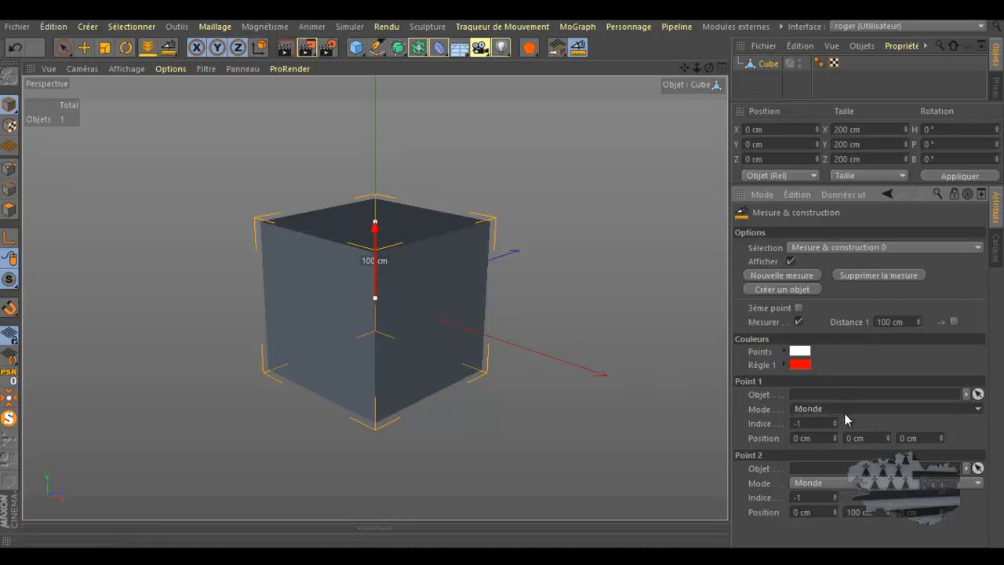
scroll(843, 413, down, 1)
click(844, 410)
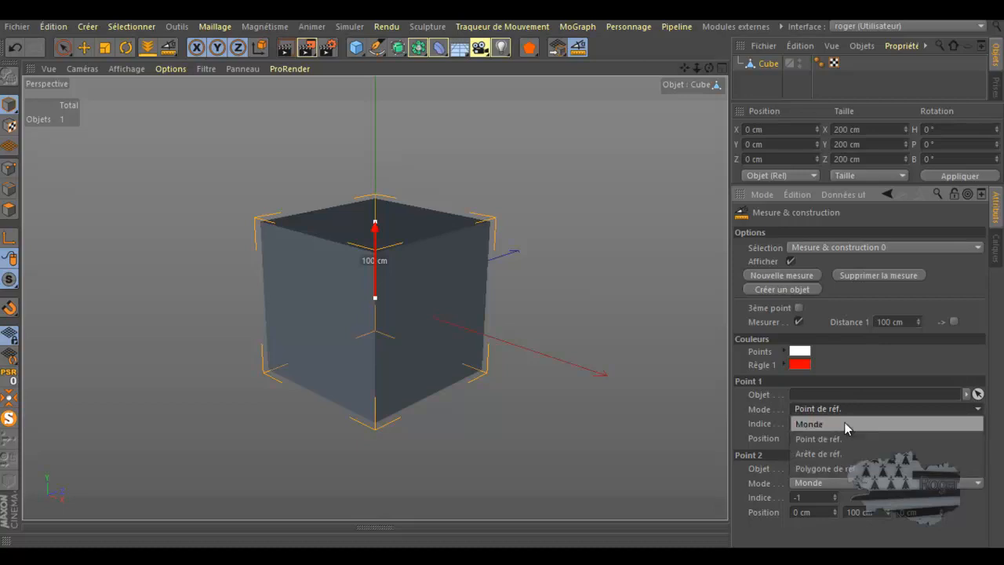
click(844, 437)
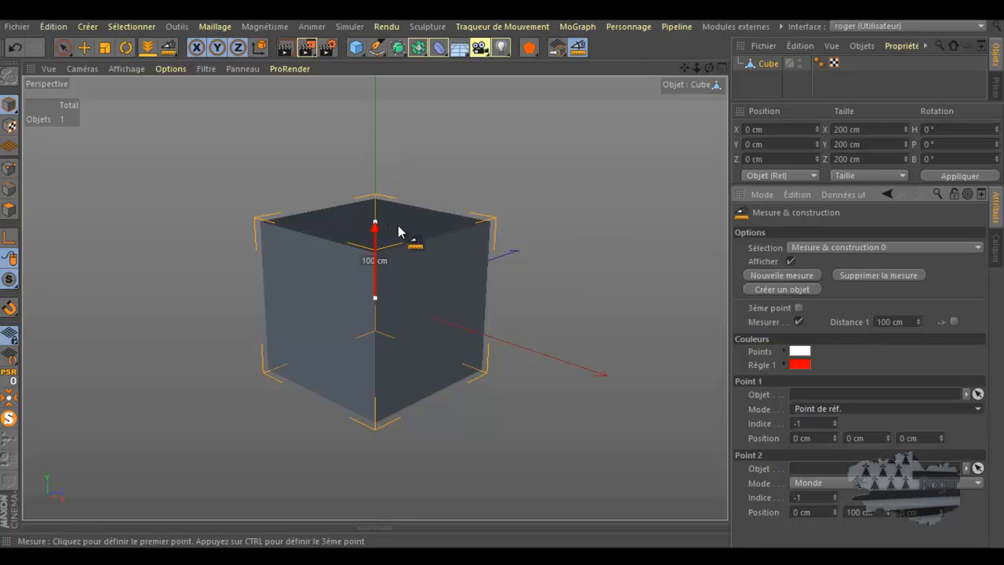
Step: Place the measurement along the cube's right vertical edge, with Point 1 on its upper corner and Point 2 on its lower corner
click(490, 225)
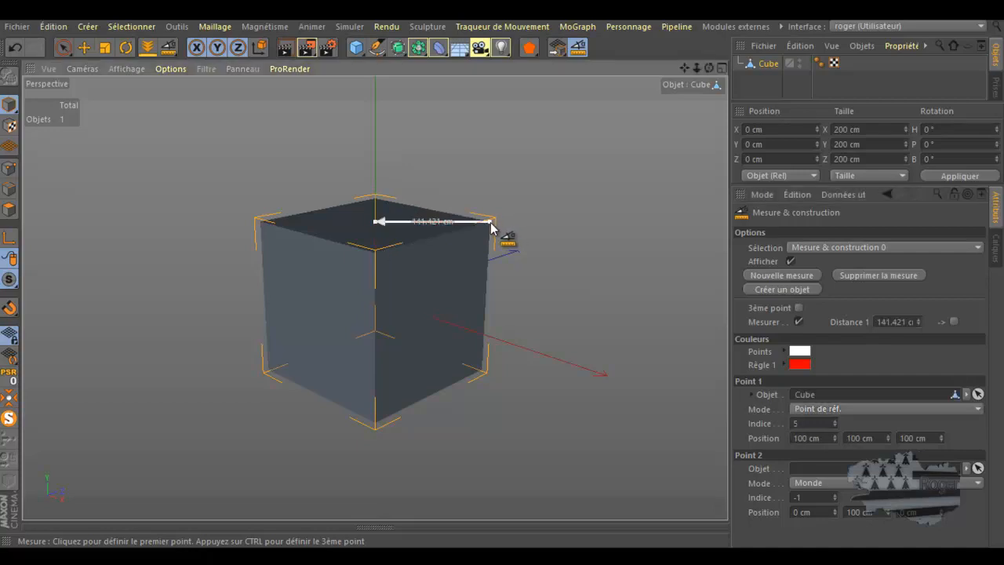
click(373, 225)
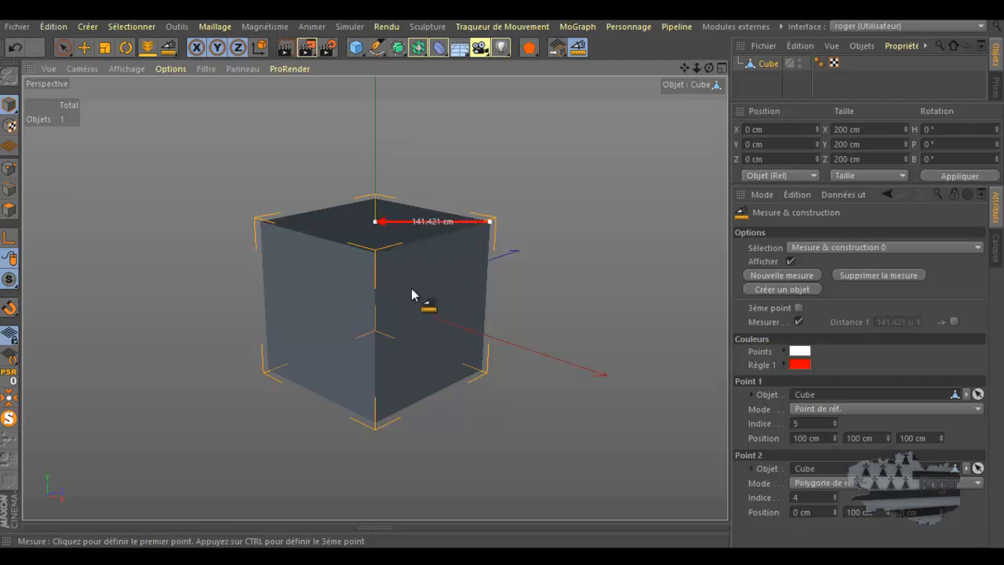
click(481, 369)
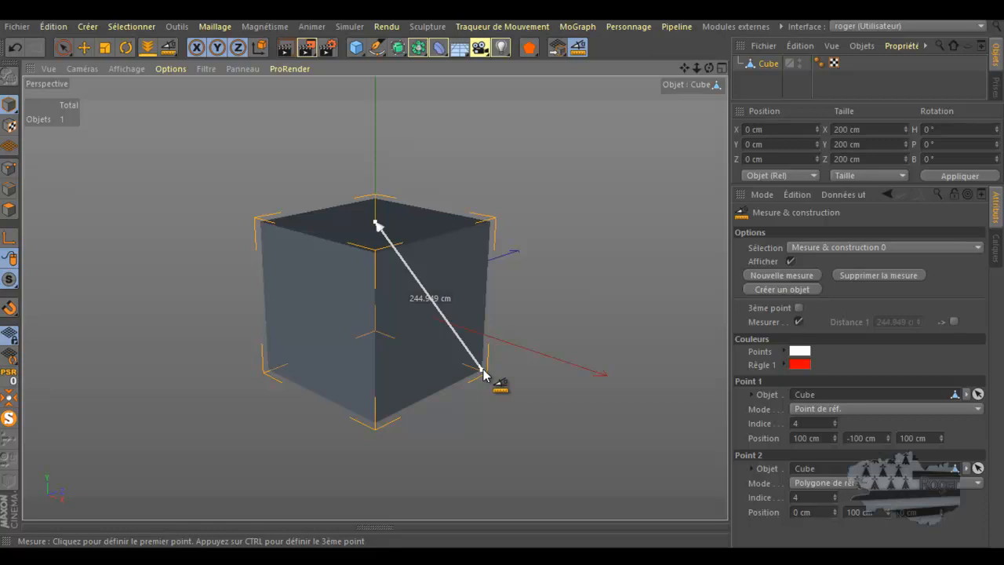
click(489, 222)
drag(376, 223, 410, 268)
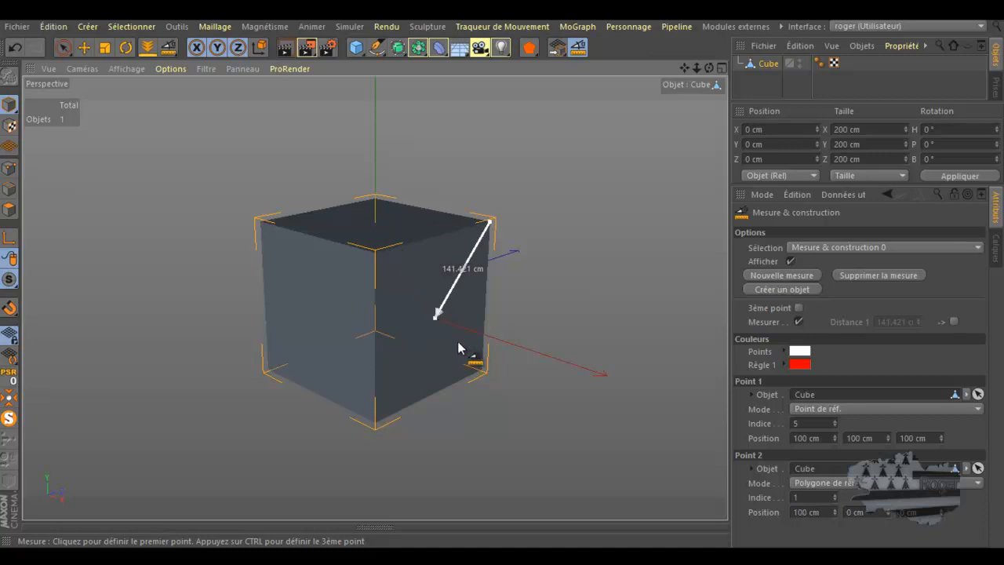
click(482, 367)
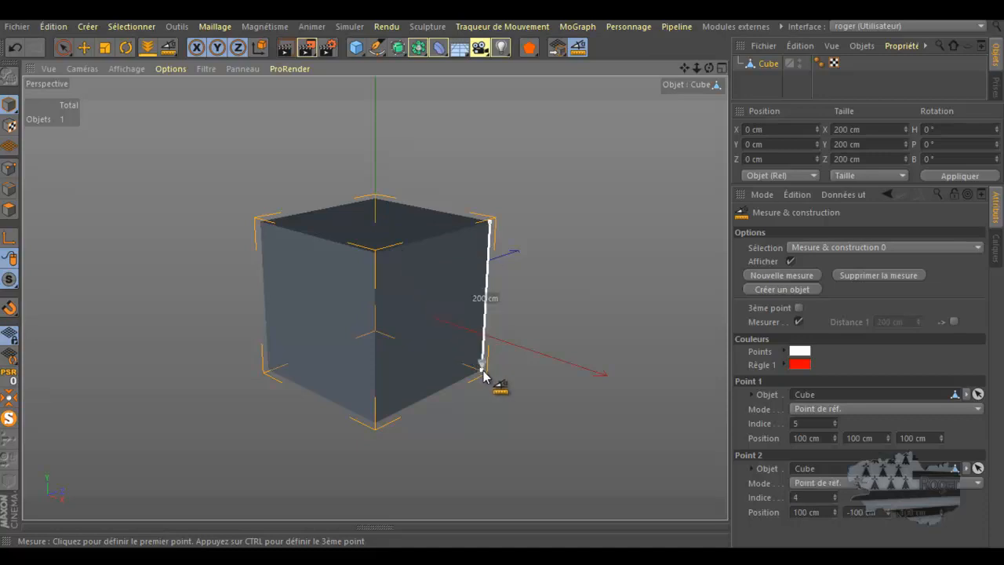
click(483, 370)
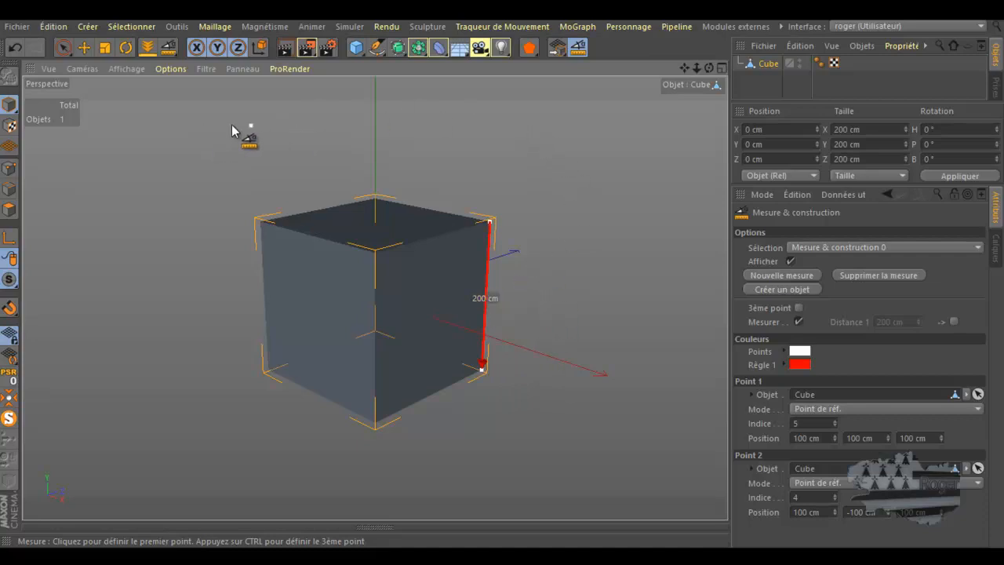
Step: Select the cube's four top points with the selection brush in Points mode and lower them to a Y position of about 83 cm
click(9, 169)
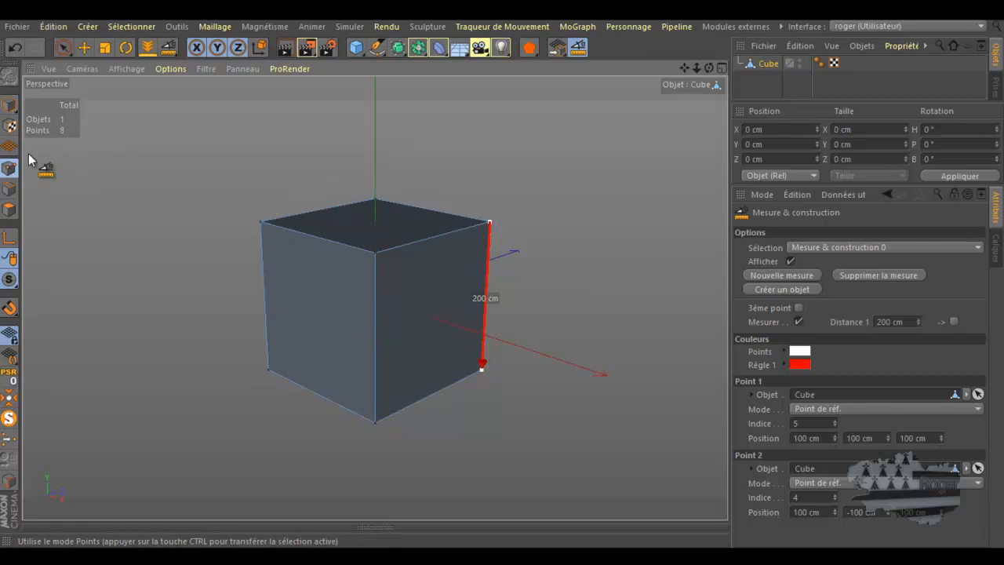
click(65, 48)
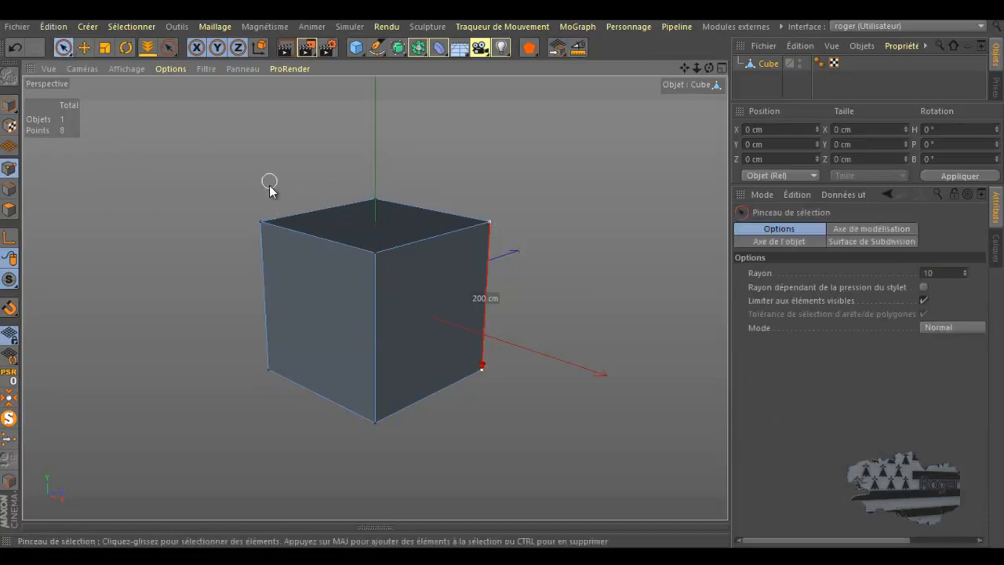
click(259, 220)
mouse_move(320, 236)
mouse_down()
mouse_move(376, 252)
mouse_move(491, 220)
mouse_move(353, 188)
mouse_up()
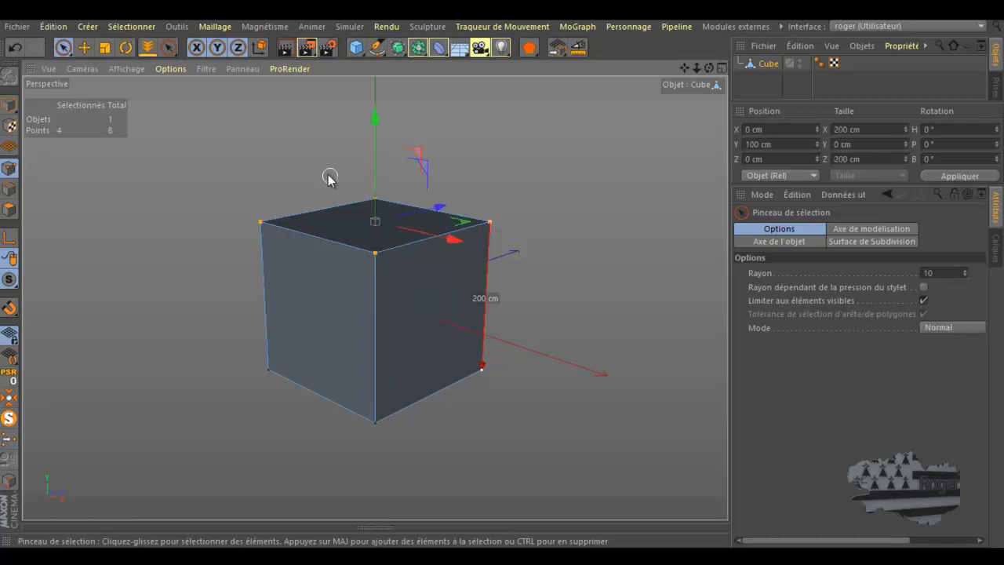
mouse_move(374, 116)
mouse_down()
mouse_move(382, 169)
mouse_move(375, 93)
mouse_move(388, 187)
mouse_move(380, 127)
mouse_up()
Step: Try a Y position of 95 cm for the selected top points and undo that change
click(771, 144)
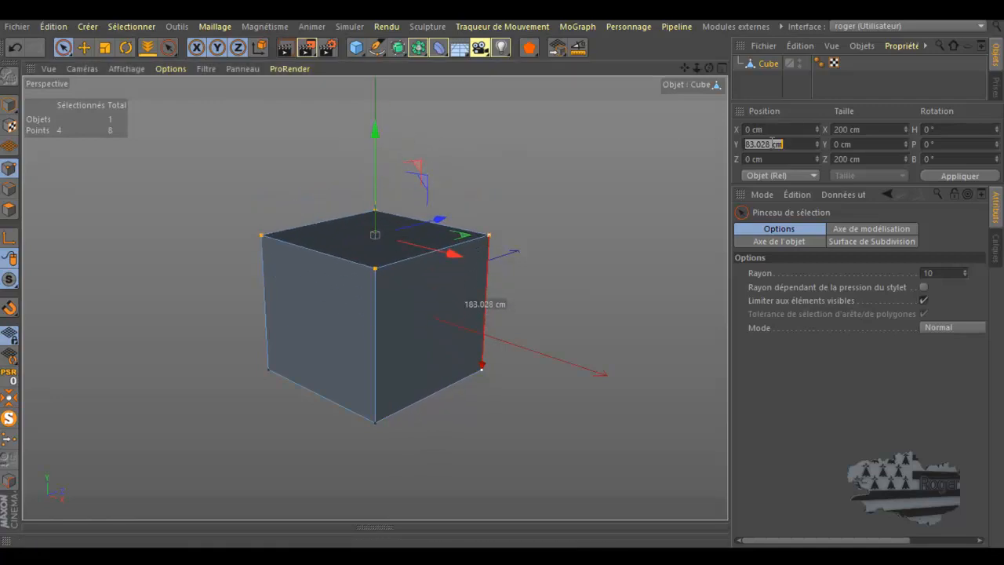
text(95)
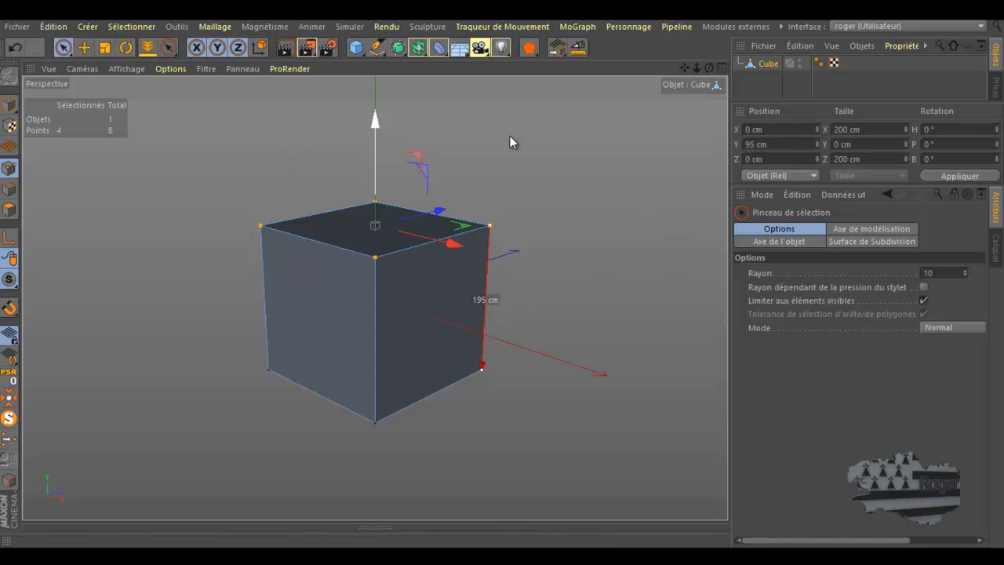
click(12, 48)
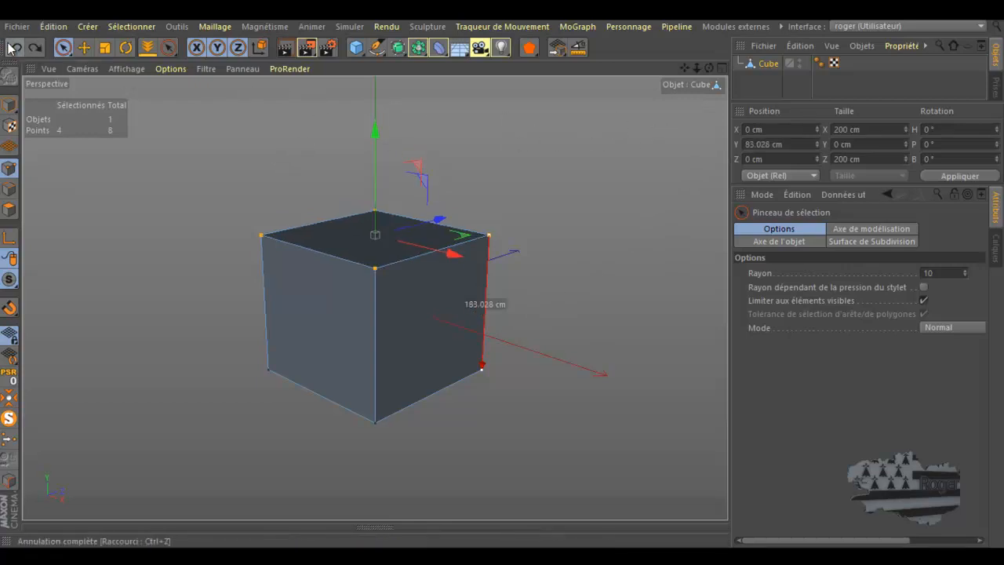
Step: Place the cube on the floor with the OnFloor tool
click(147, 47)
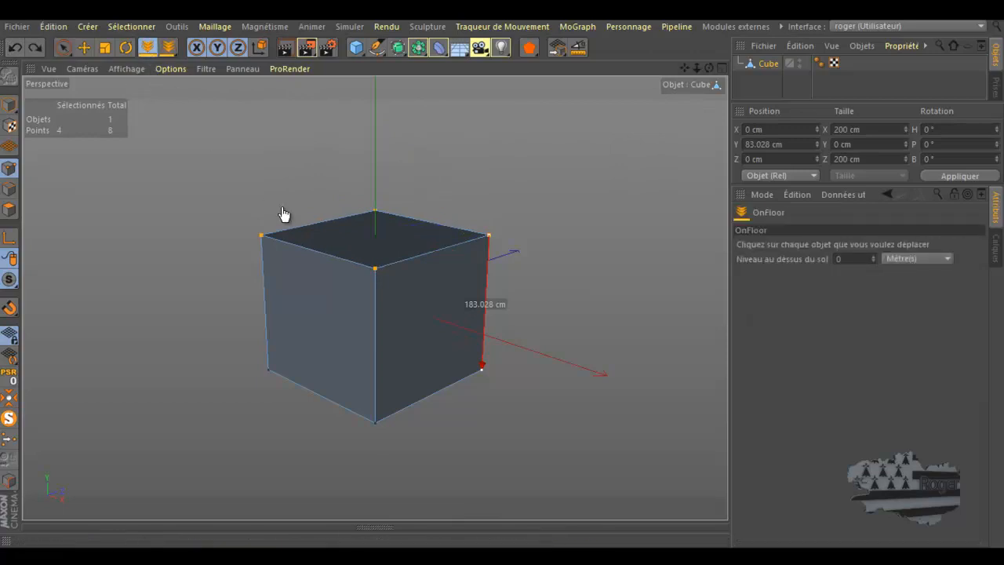
click(307, 266)
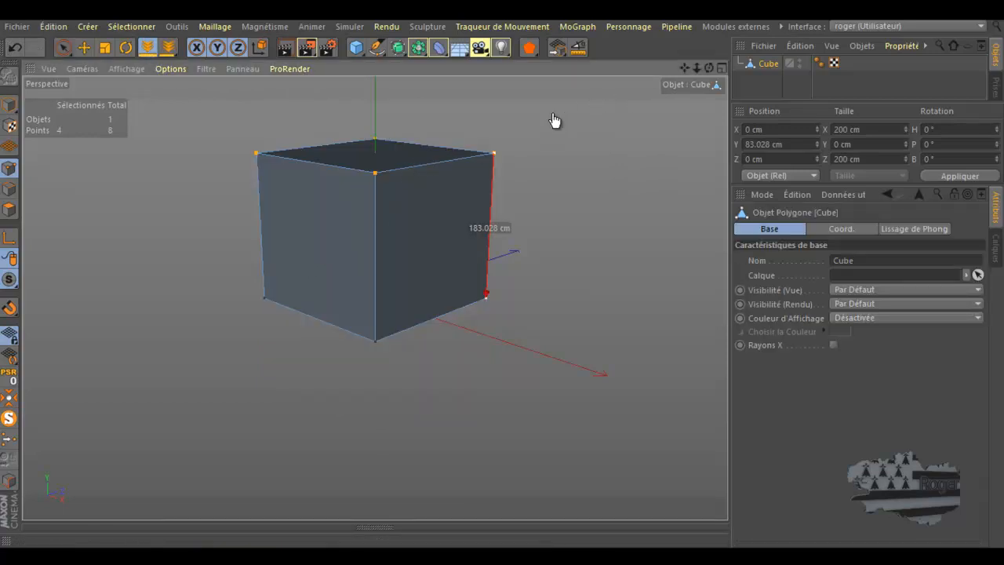
drag(681, 64, 501, 276)
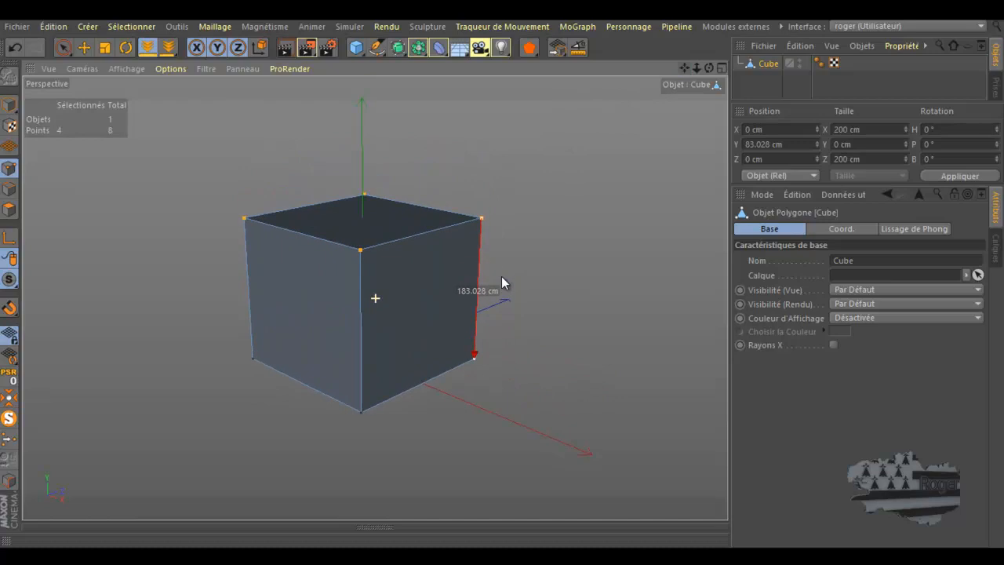
Step: Enable the third point of the measurement, try it on the cube's front upper corner, and place it on the front lower corner
click(578, 50)
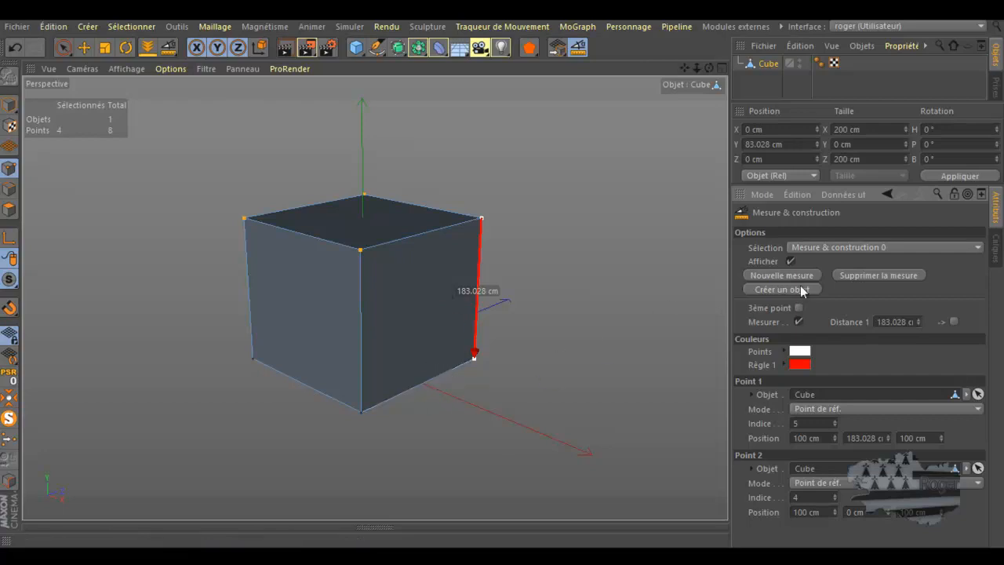
click(798, 308)
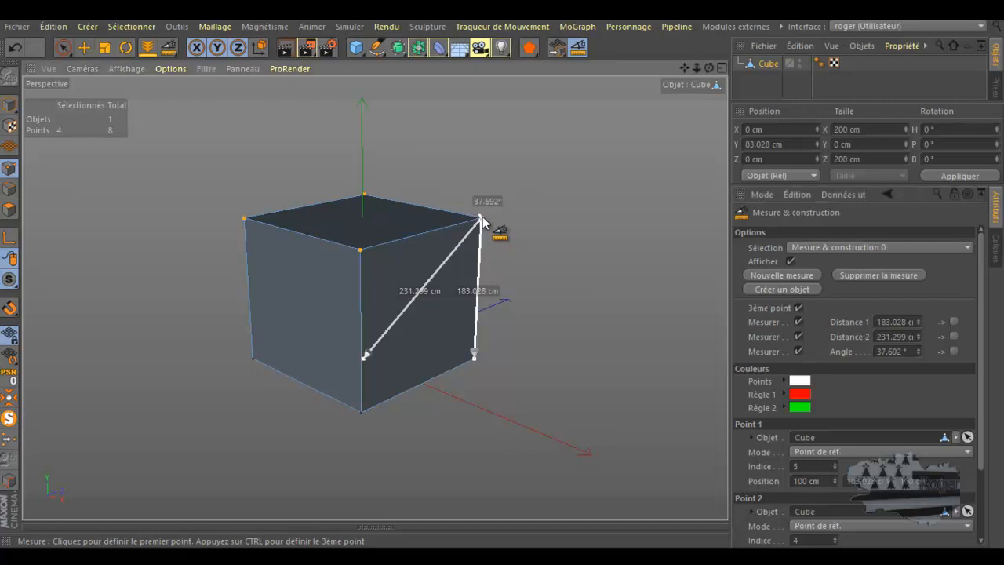
mouse_move(481, 216)
mouse_down()
mouse_move(471, 227)
mouse_move(480, 223)
mouse_up()
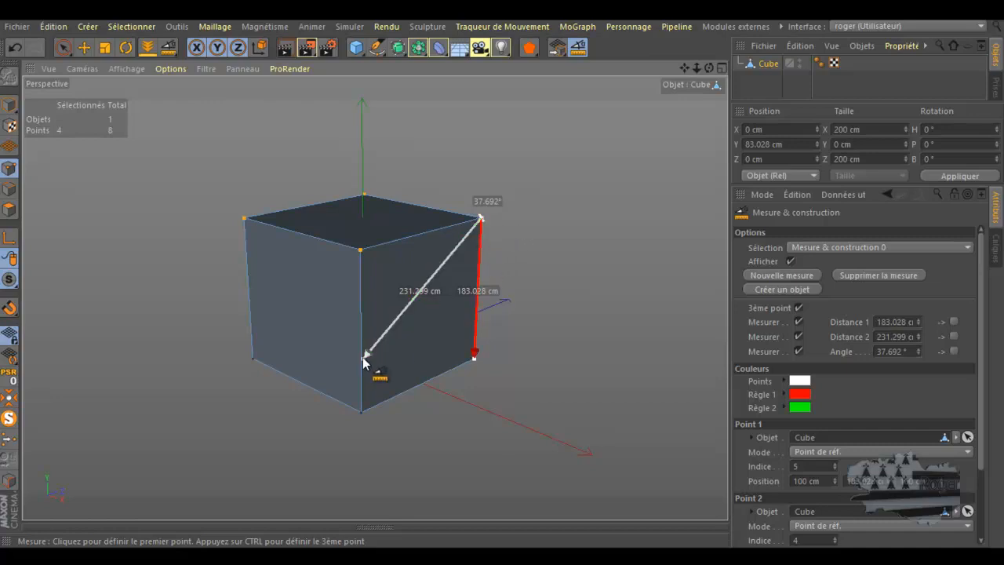
drag(363, 357, 363, 251)
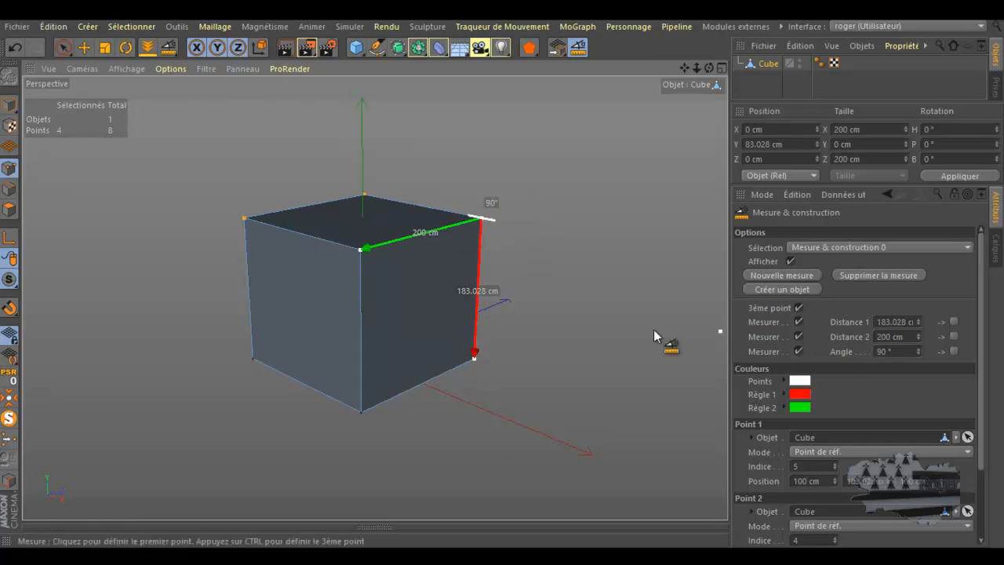
drag(362, 251, 363, 420)
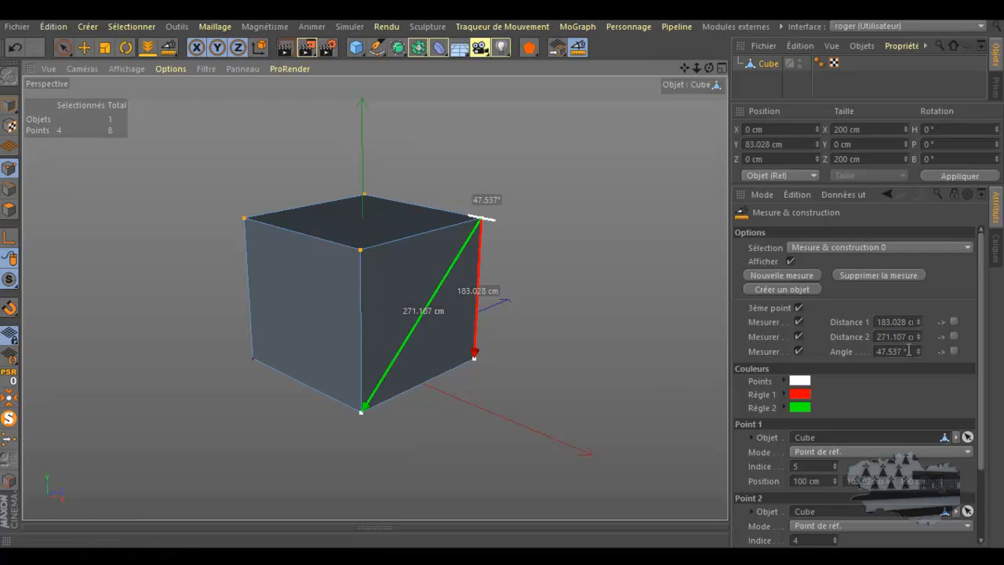
Step: Select the four points of the cube's front-left face with the selection brush
click(64, 47)
mouse_move(240, 221)
mouse_down()
mouse_move(251, 354)
mouse_move(361, 410)
mouse_move(358, 255)
mouse_up()
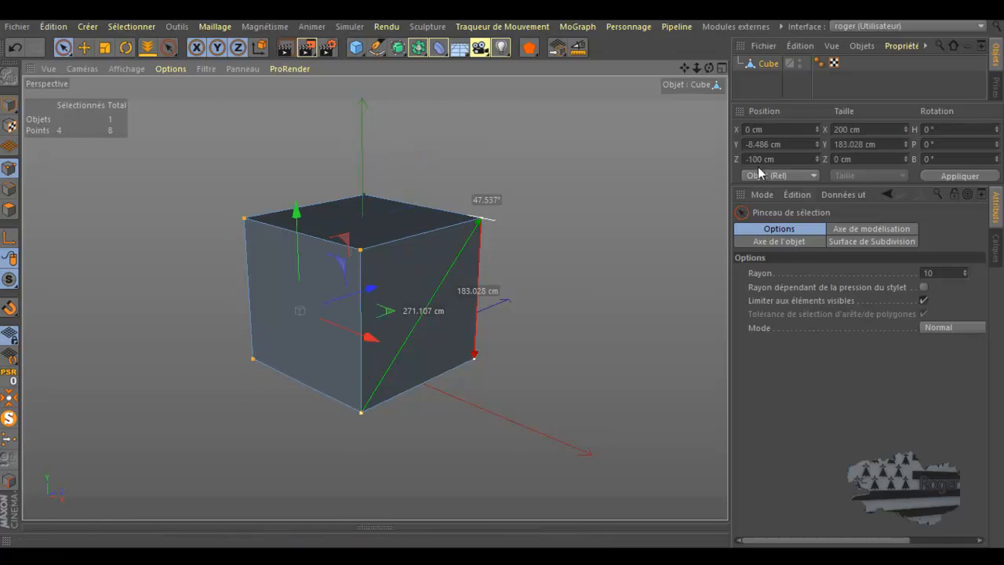
Step: Try an angle of 45° for the measurement with the face points selected and undo that change
click(575, 48)
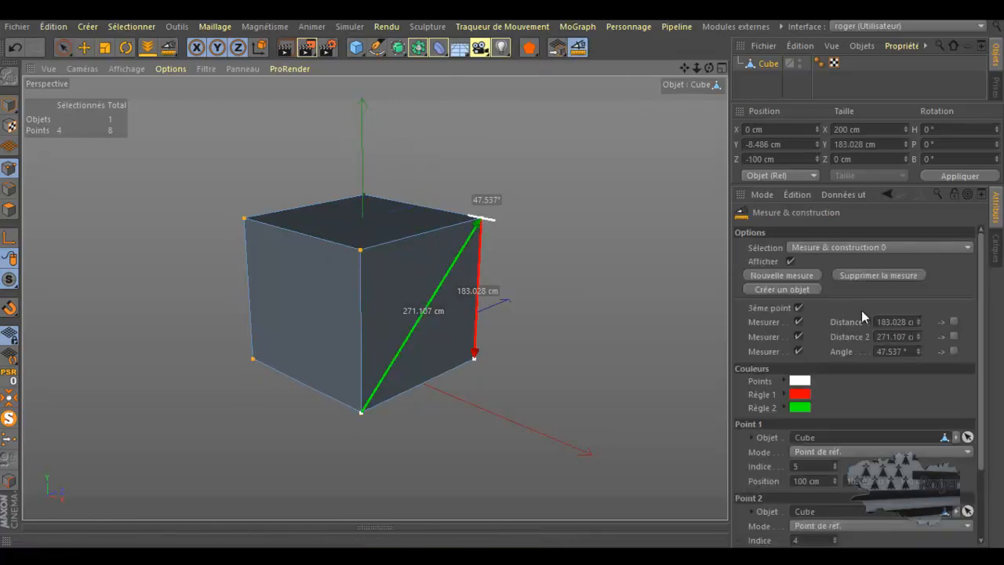
double_click(889, 350)
text(45)
key(Return)
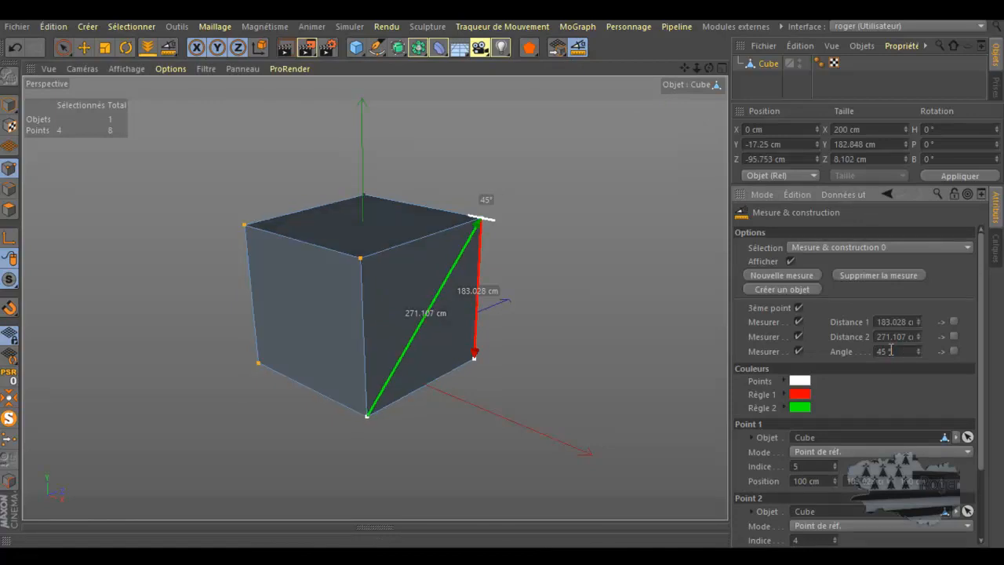
drag(708, 68, 503, 278)
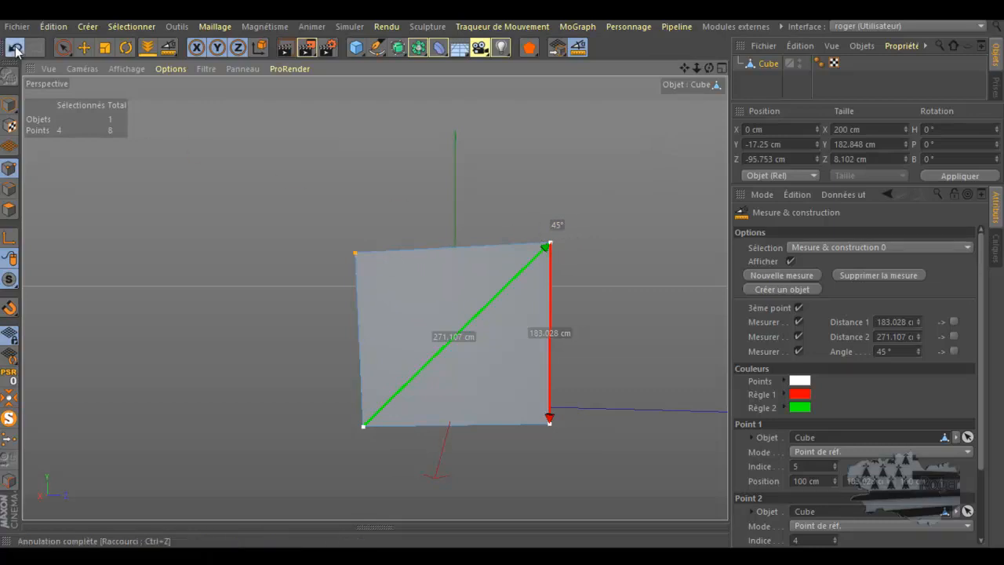
click(13, 48)
drag(710, 69, 685, 70)
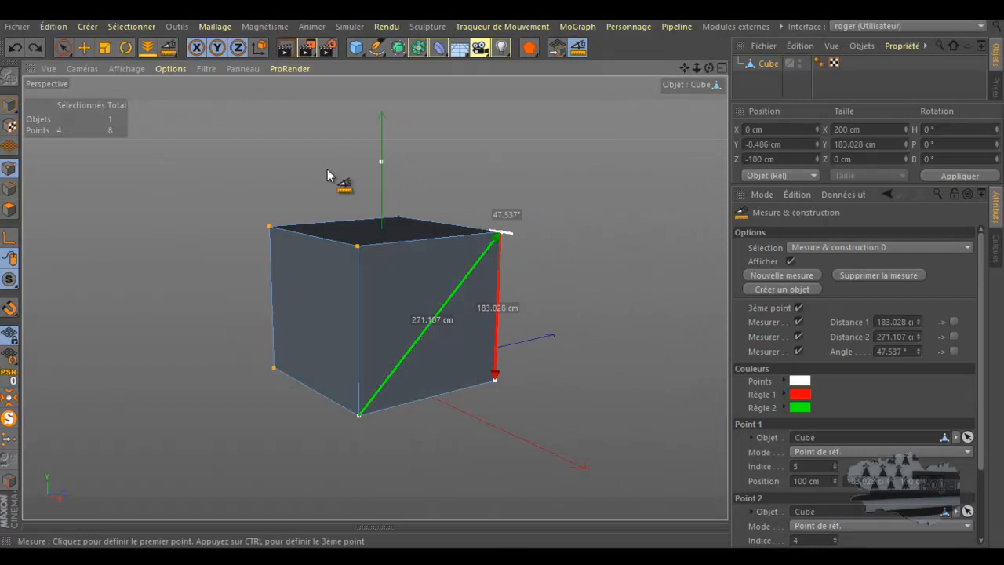
Step: Move the selected face points along Z to a position of about -83 cm and clear the selection
click(85, 48)
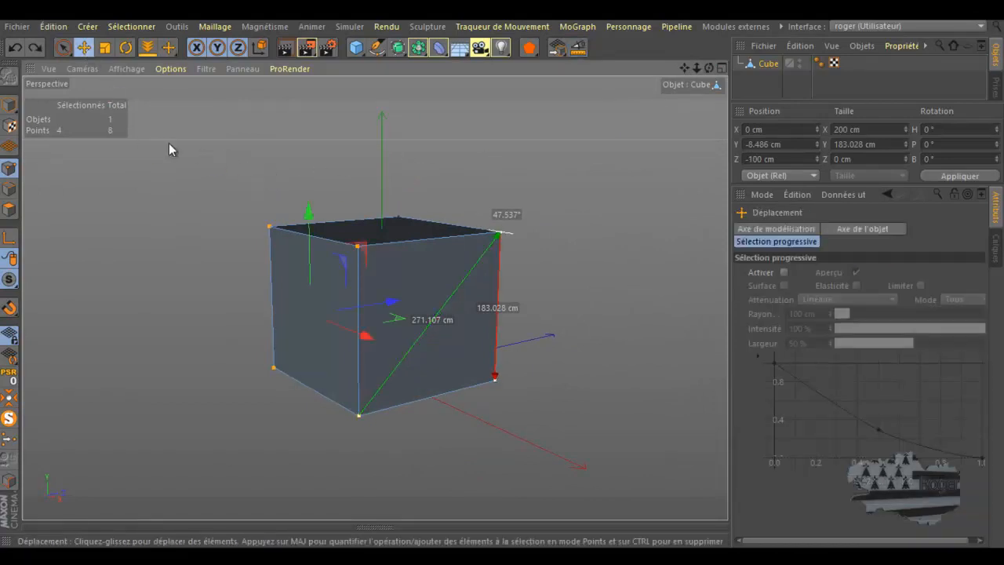
drag(392, 304, 405, 305)
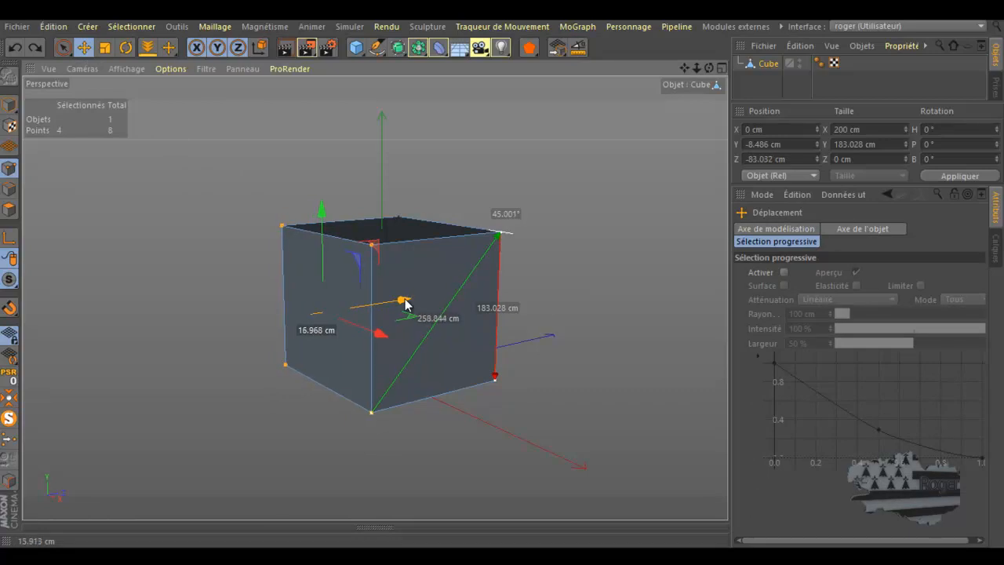
drag(404, 305, 403, 299)
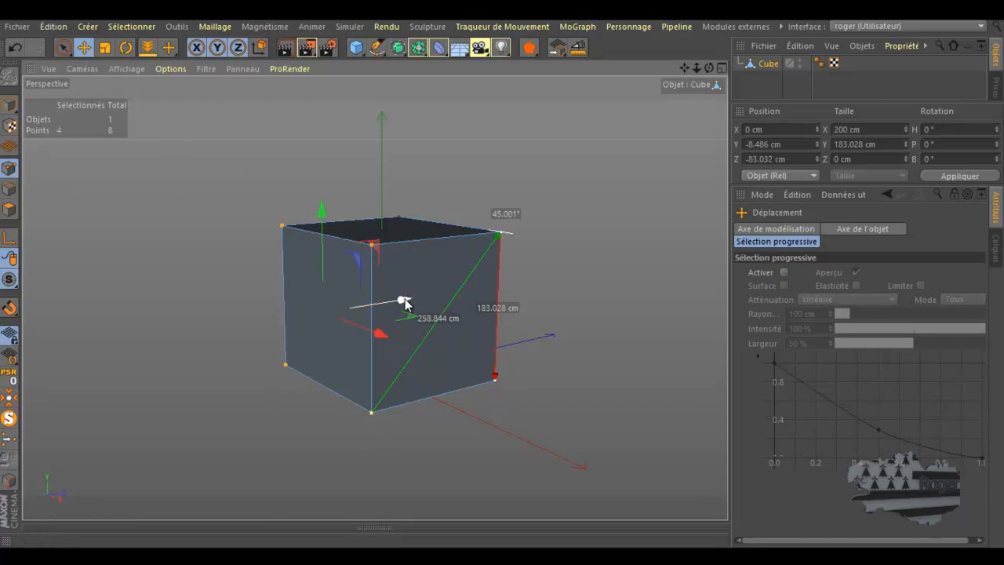
click(510, 220)
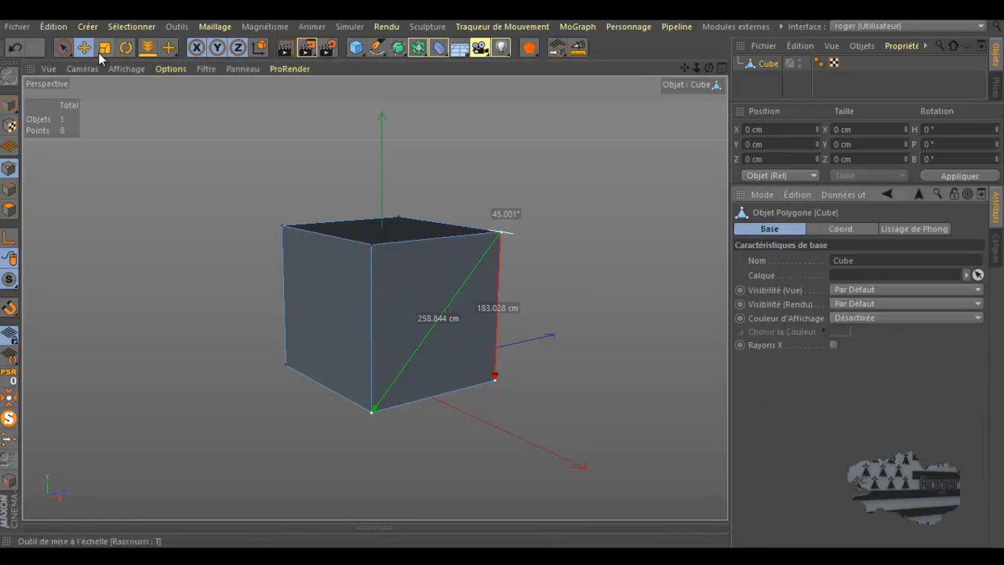
Step: Select the points of the cube's front-right face with the rectangle selection, adding the front vertical edge to the right one
click(578, 49)
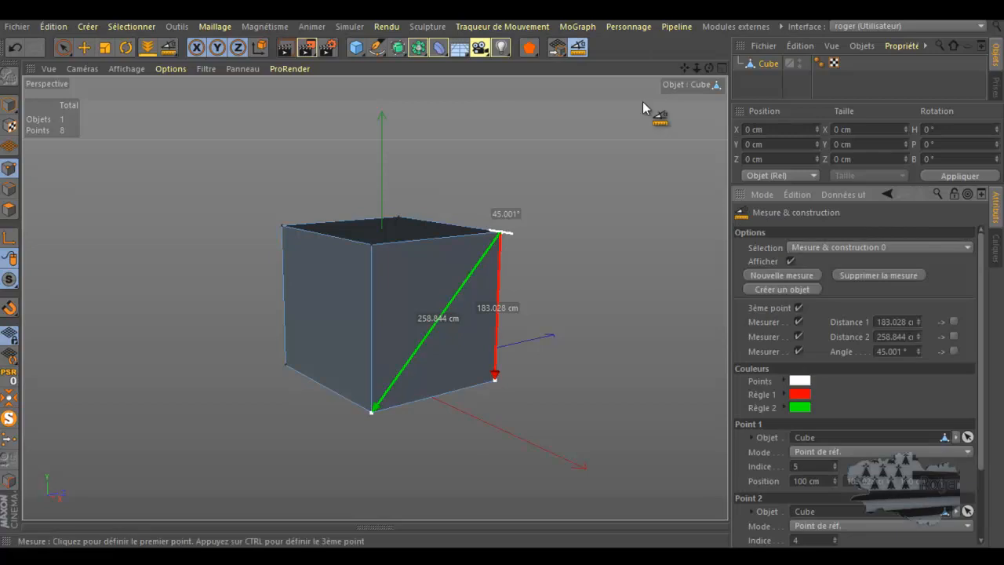
click(918, 339)
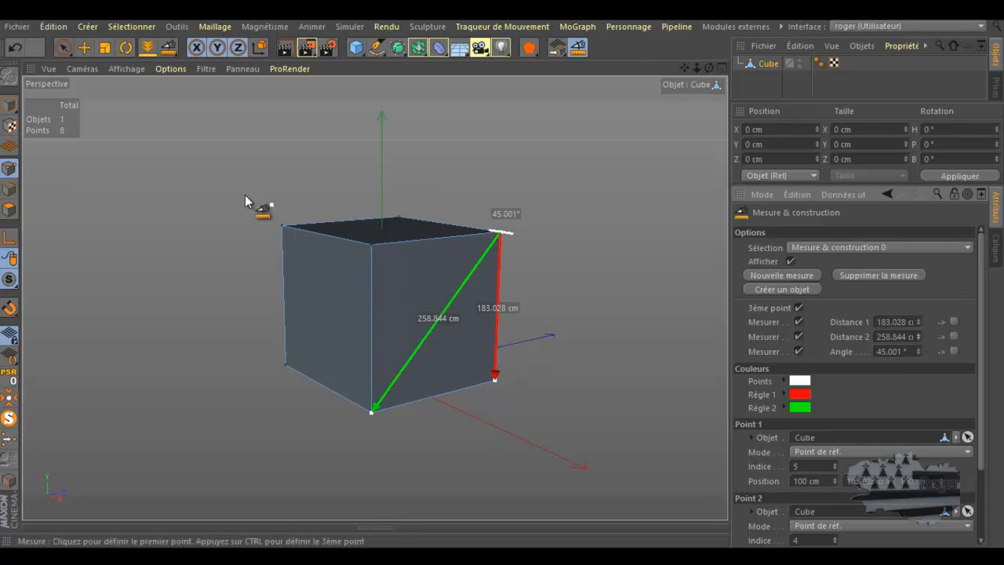
drag(63, 48, 98, 92)
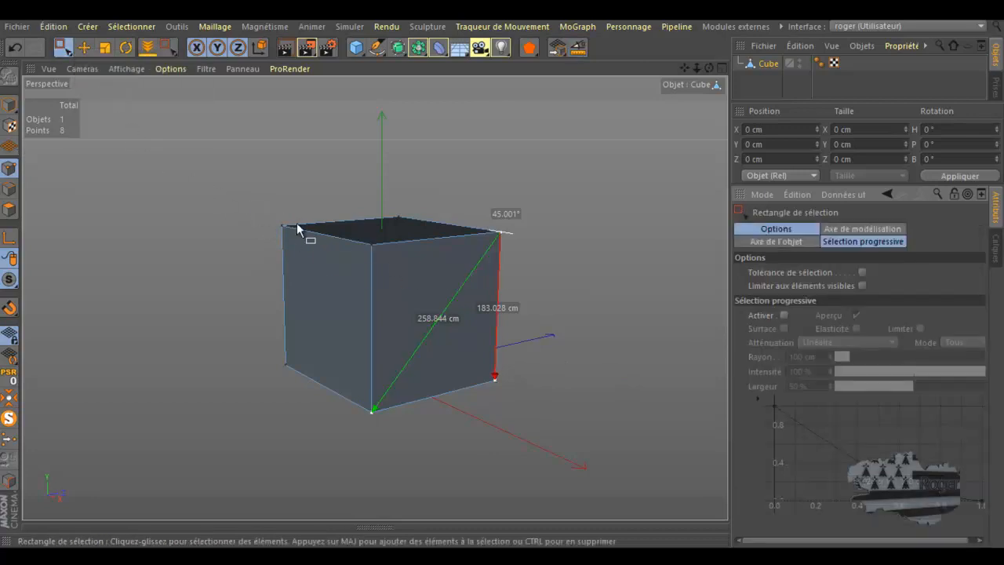
drag(536, 216, 427, 381)
shift+drag(407, 242, 352, 430)
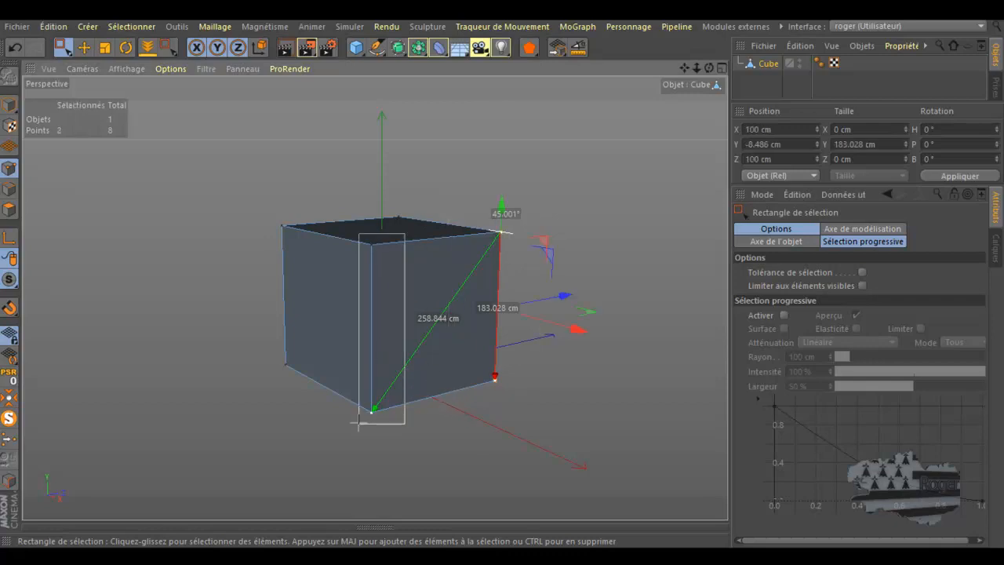
Step: Try adjusting Distance 2 of the measurement with the face points selected and undo the latest changes
click(577, 48)
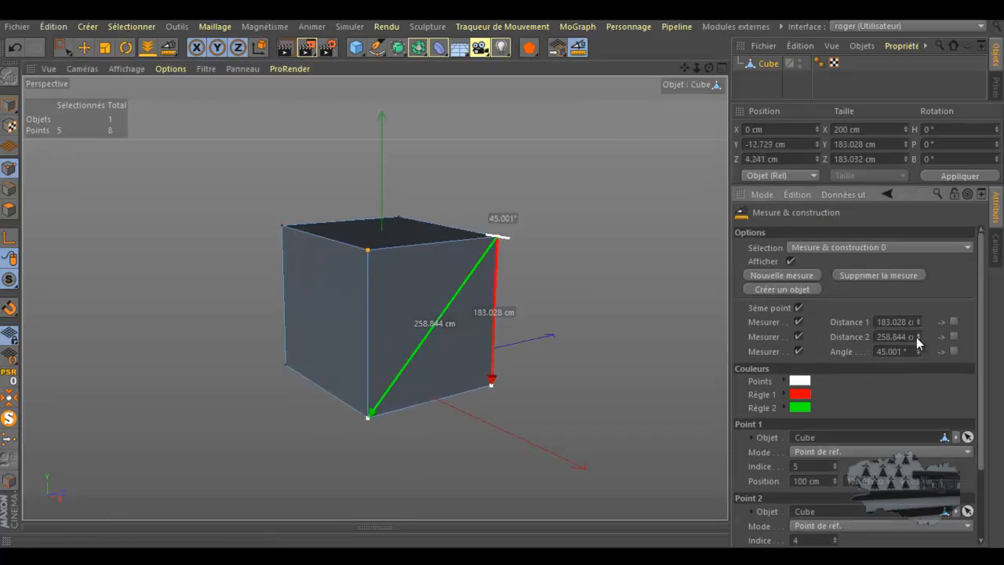
mouse_move(915, 337)
mouse_down()
mouse_move(910, 359)
mouse_move(920, 321)
mouse_move(916, 336)
mouse_up()
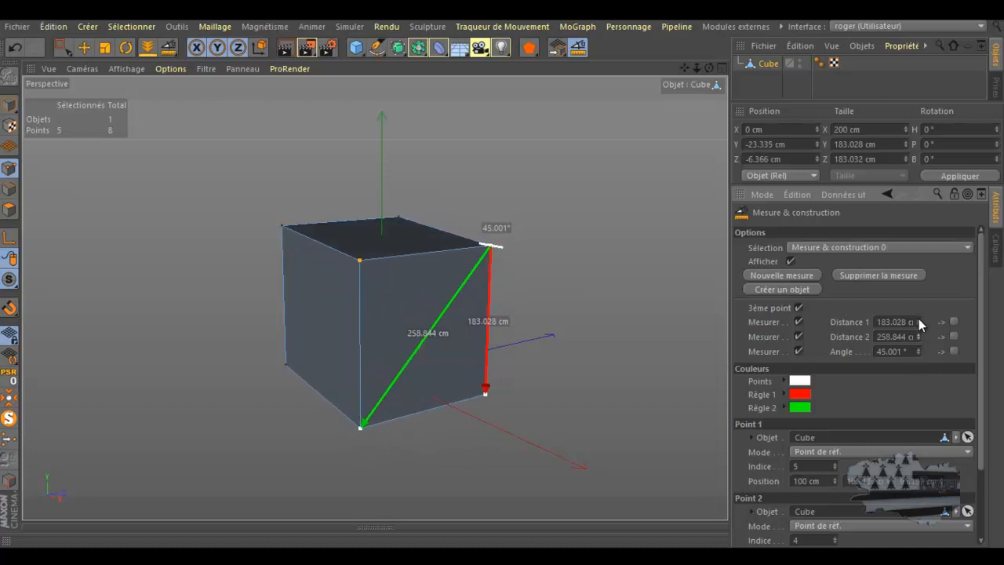
click(16, 47)
click(15, 47)
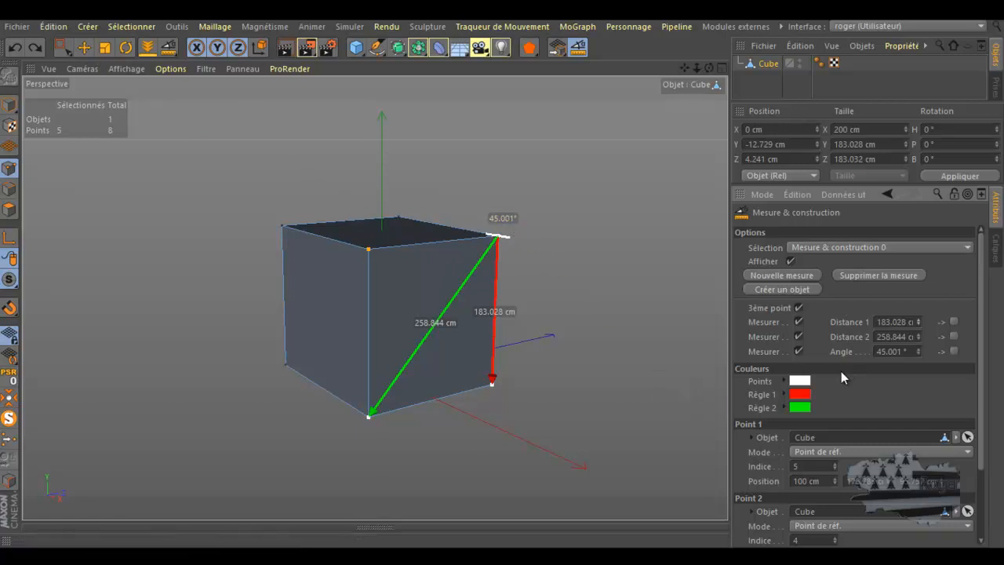
Step: Try the Monde and Arête de réf. modes for Point 1 of the measurement and return it to Point de réf
click(828, 450)
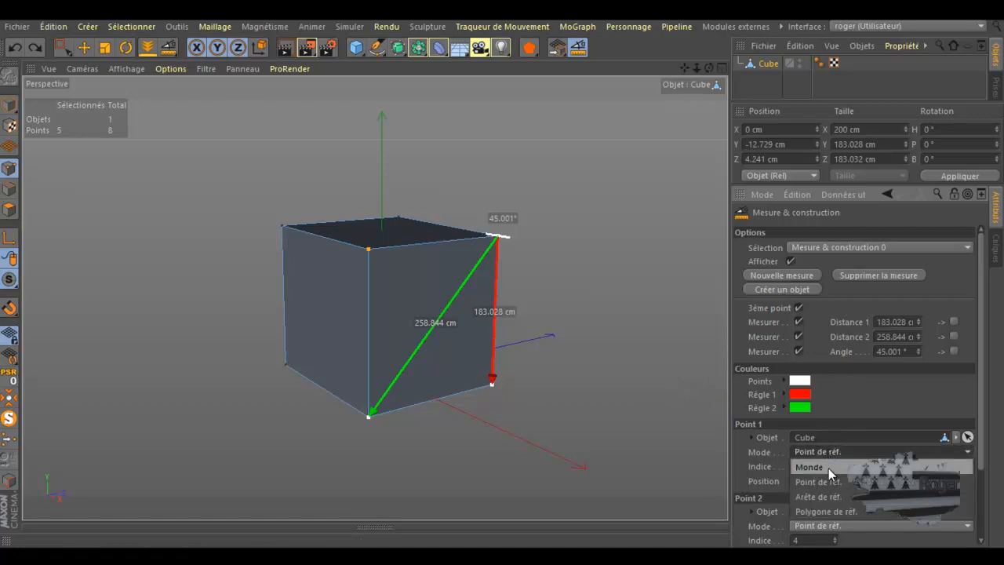
click(828, 467)
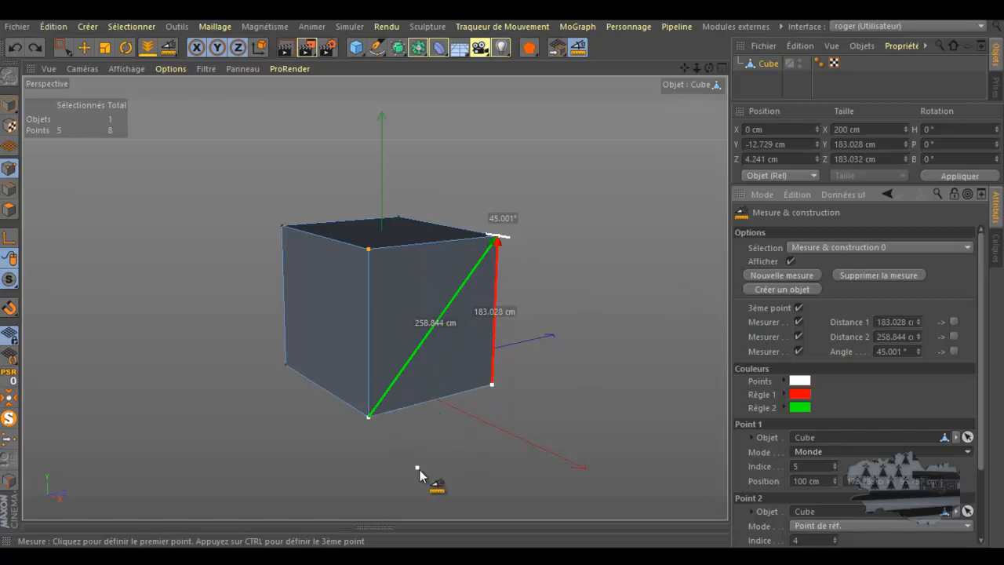
click(821, 451)
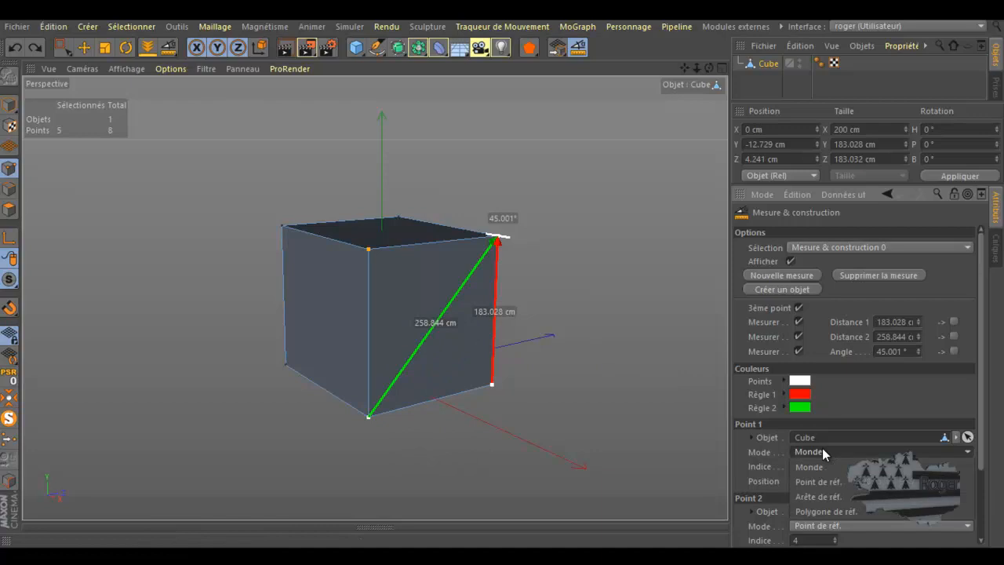
click(827, 496)
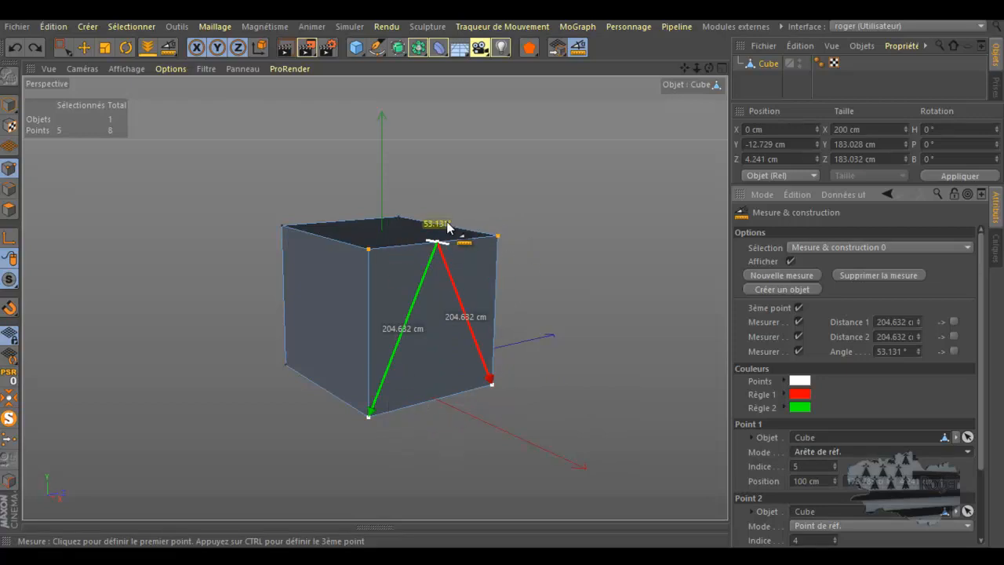
click(834, 452)
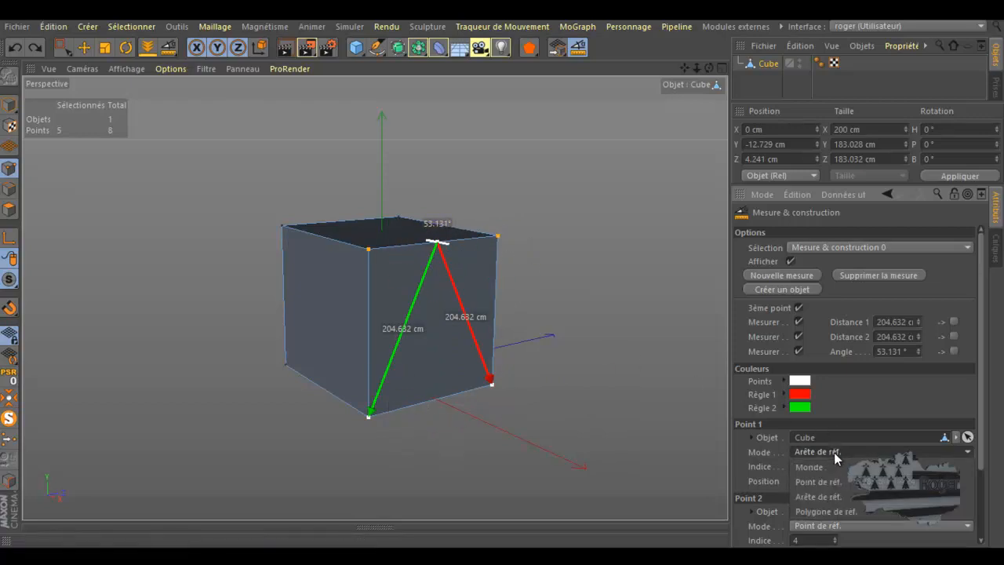
click(834, 479)
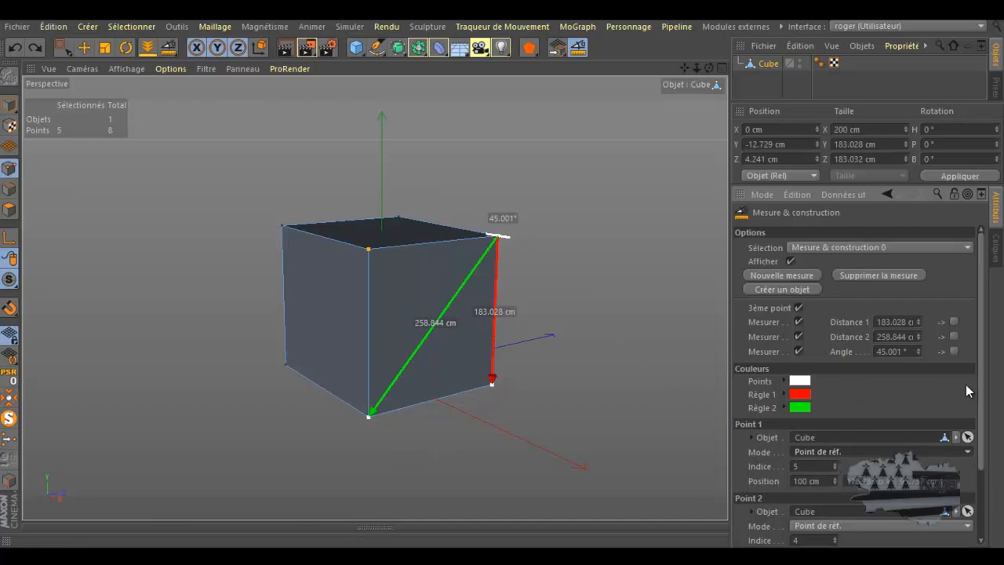
Step: Add a new measurement along the front-left face's upper edge, with Point 1 on the left corner and Point 2 on the front corner
drag(980, 385, 979, 463)
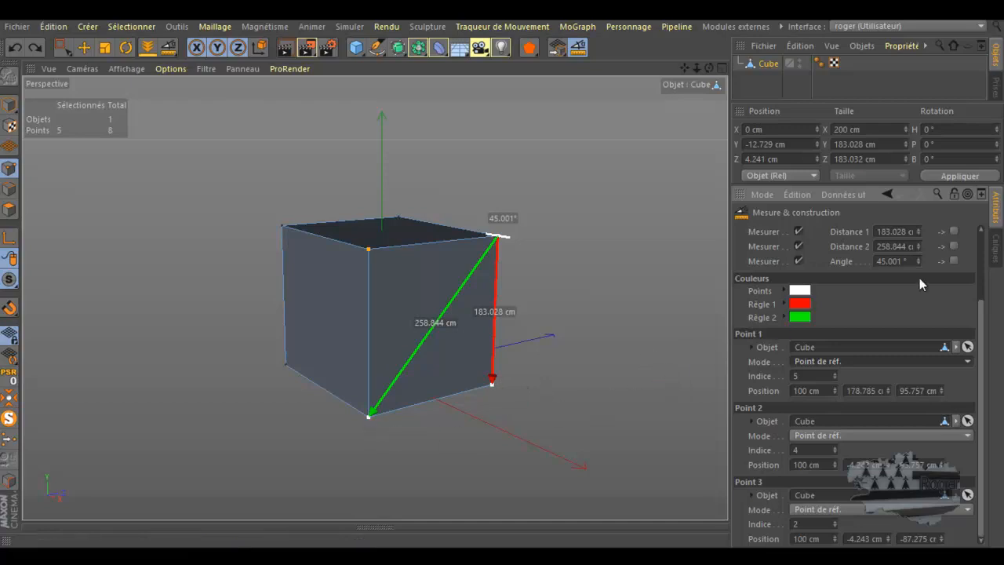
scroll(900, 284, up, 2)
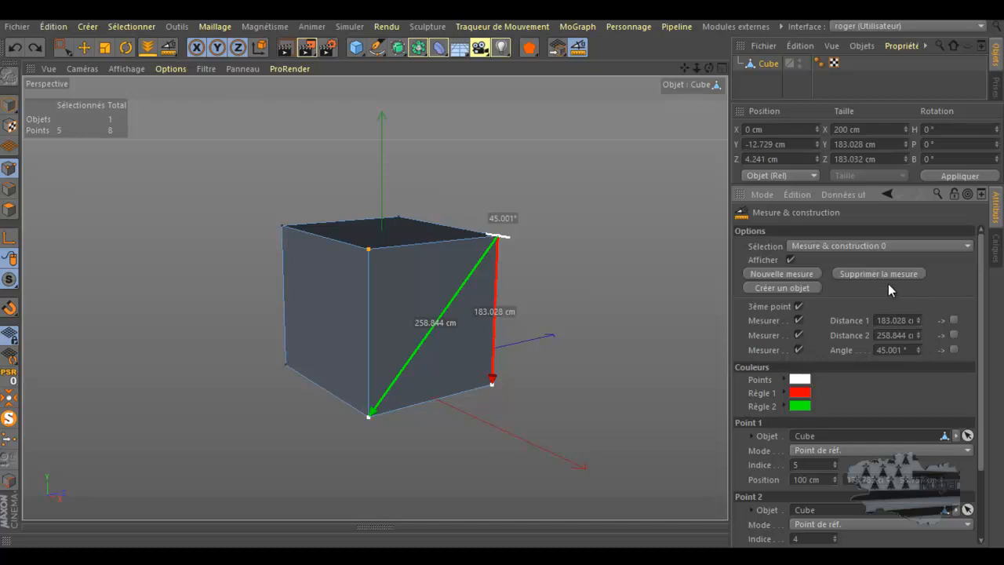
click(780, 273)
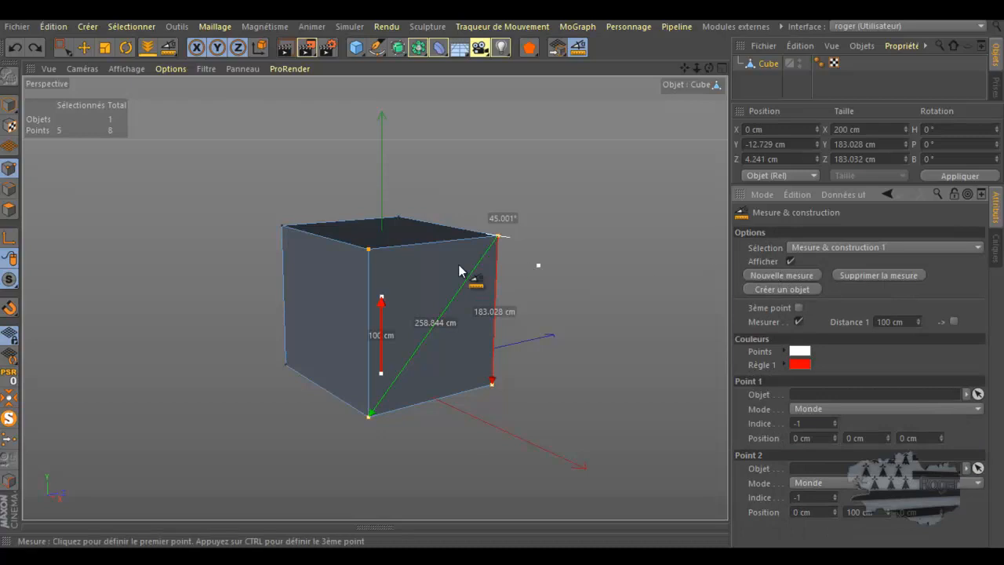
drag(381, 303, 368, 250)
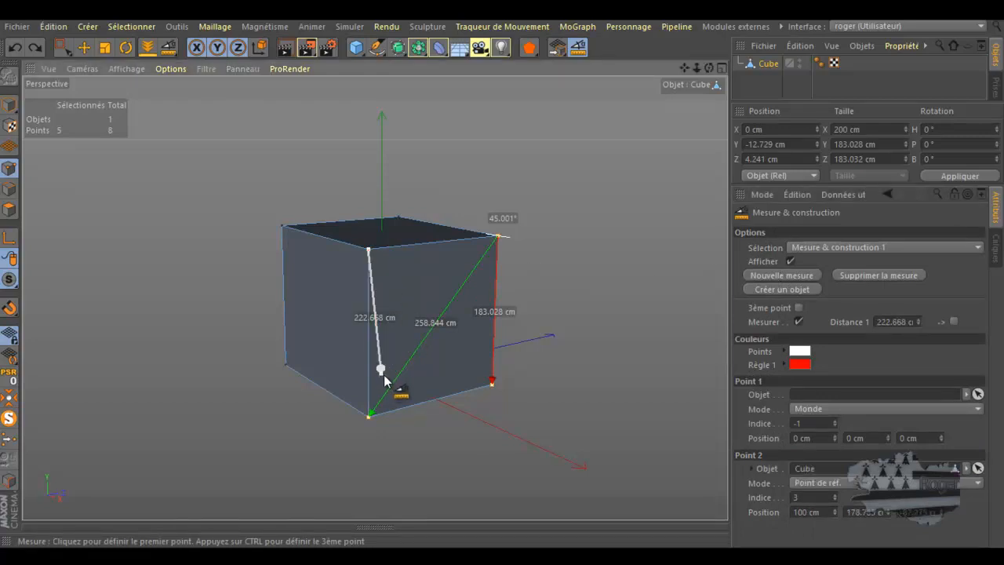
drag(385, 379, 286, 372)
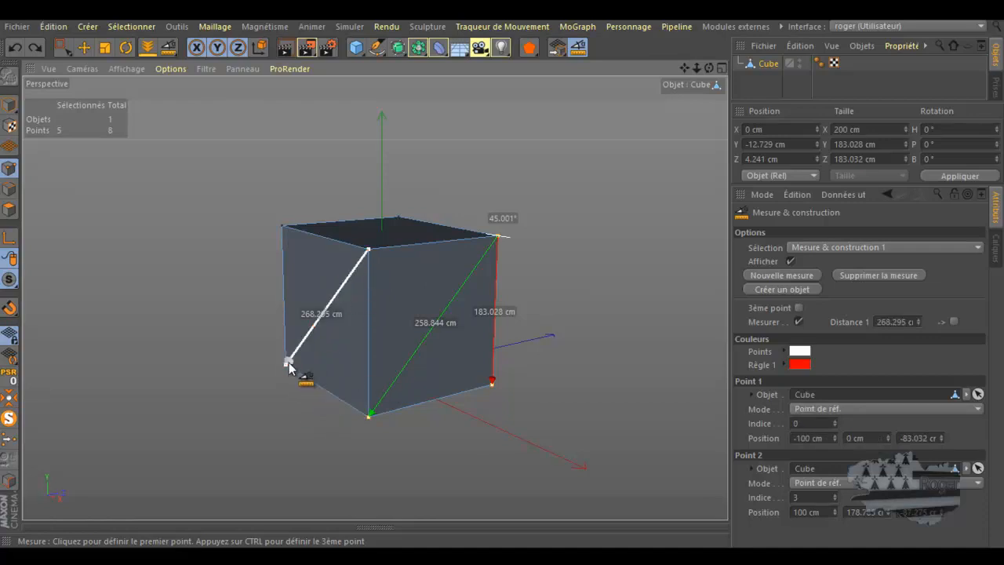
drag(287, 364, 284, 229)
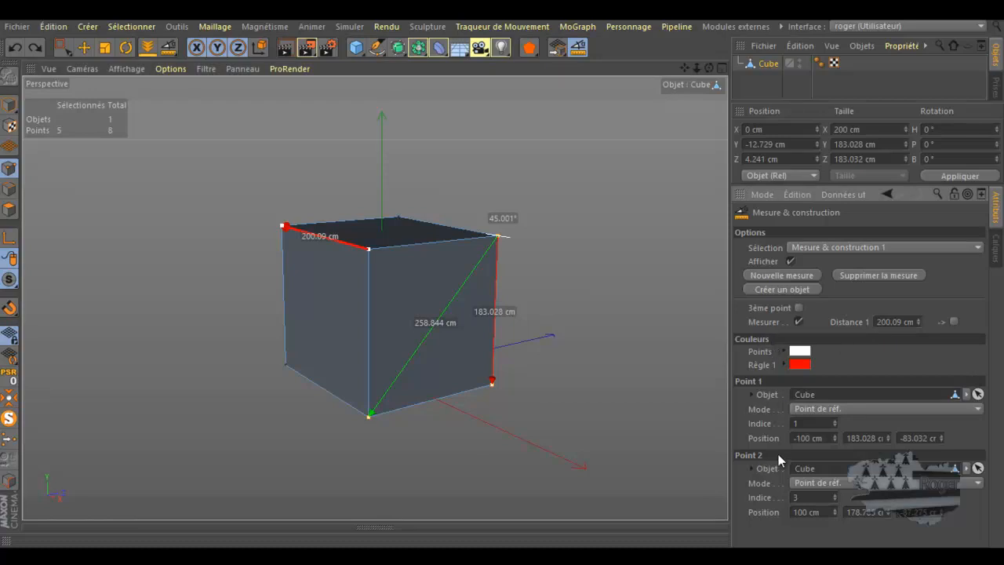
Step: Try Point 1 of the new measurement on the centre of the front-right face and put it back on the upper left corner
click(420, 349)
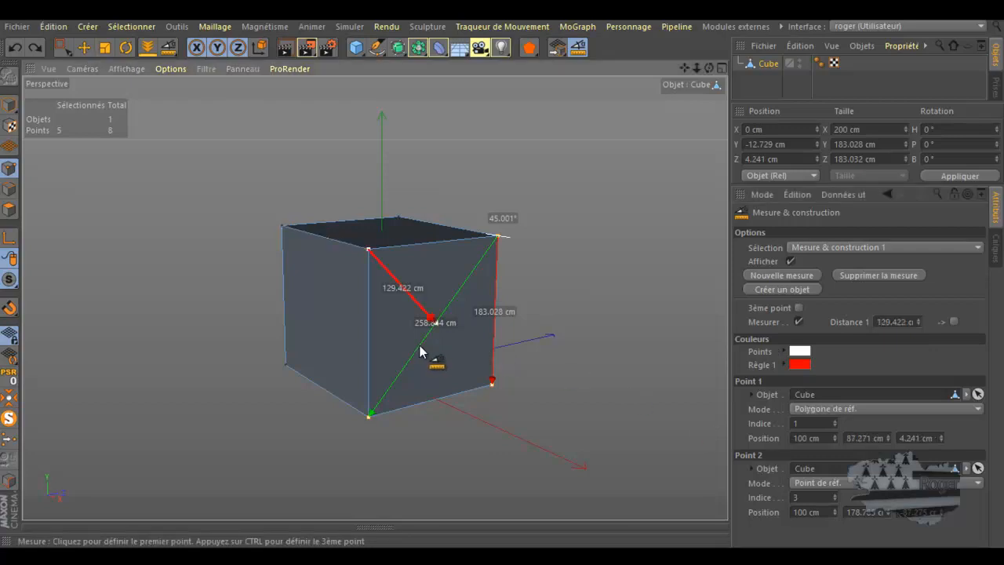
click(285, 227)
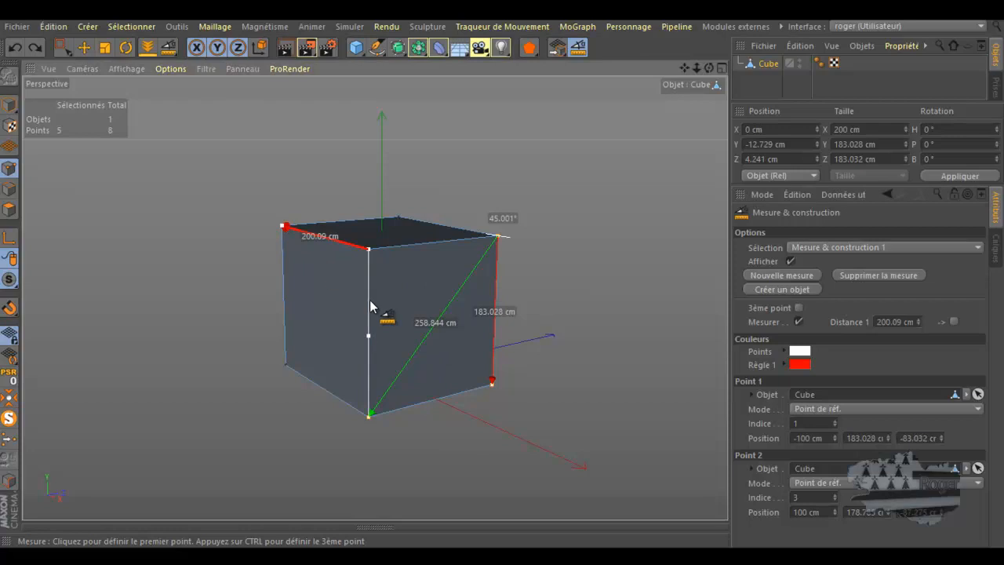
Step: Enable the third point of the upper-edge measurement, place it on the lower front corner, and add another new measurement
click(798, 307)
drag(394, 385, 369, 413)
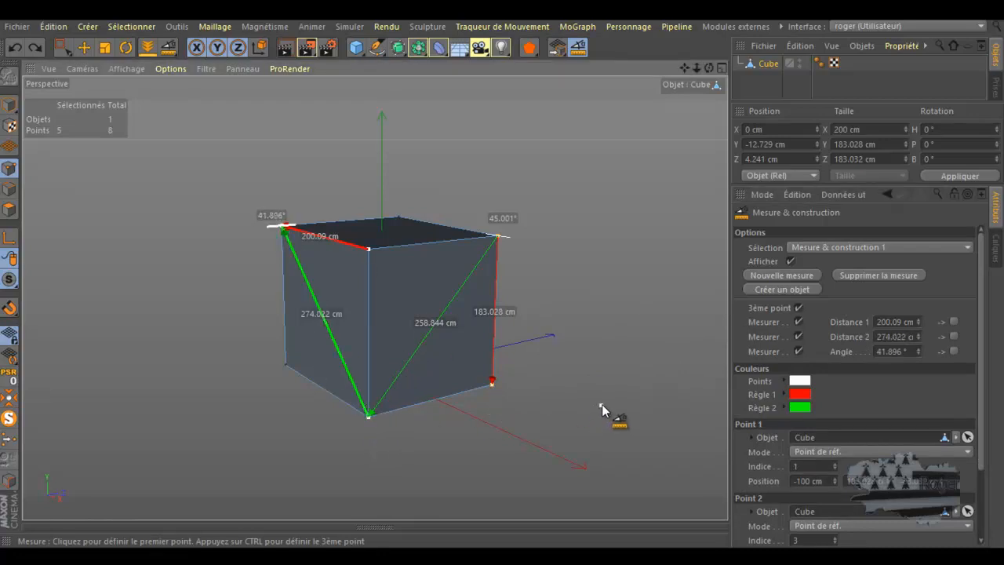
click(772, 274)
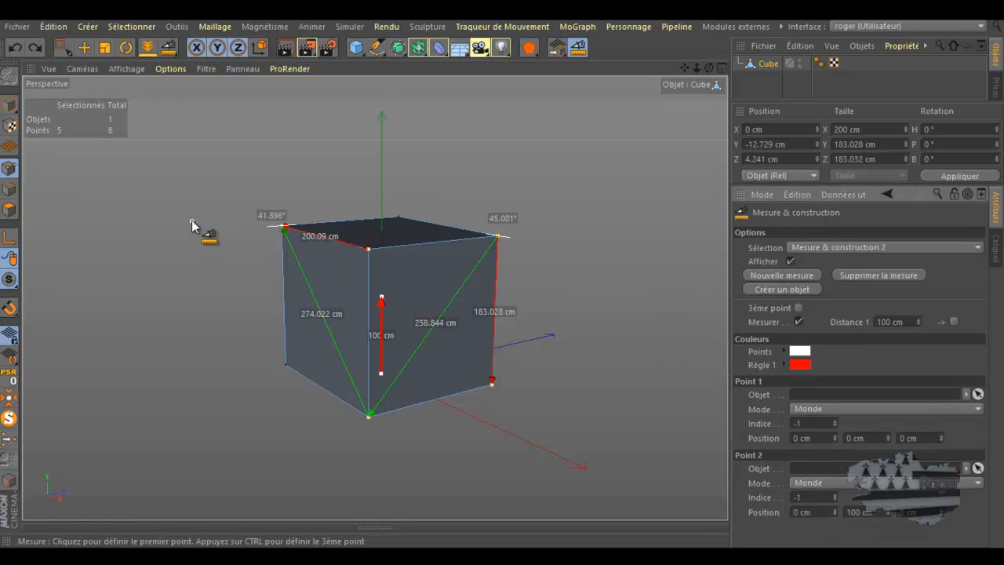
Step: Move the selected face points outward along the X axis to an X position of about 103 cm
click(63, 47)
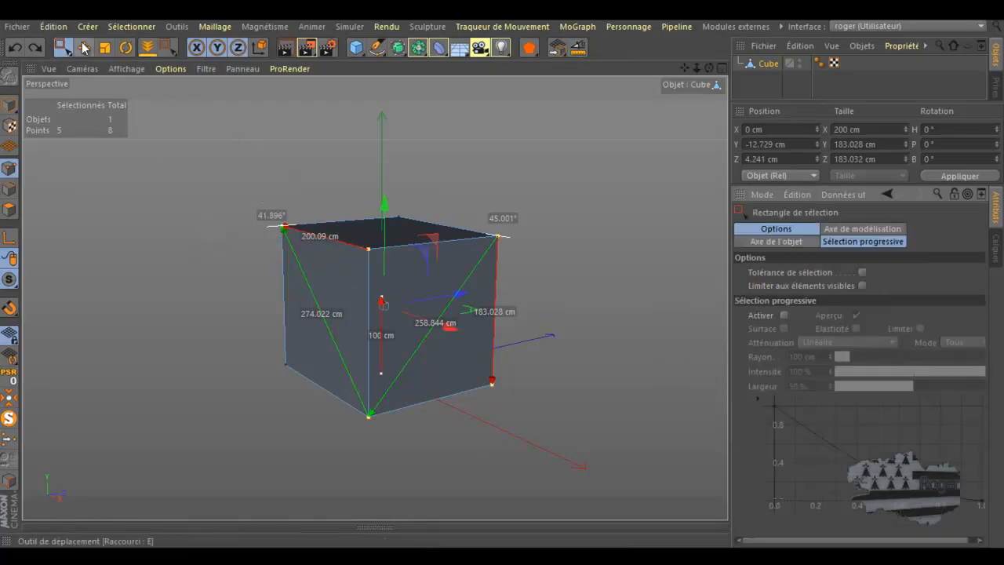
click(84, 48)
mouse_move(448, 325)
mouse_down()
mouse_move(472, 340)
mouse_move(452, 330)
mouse_up()
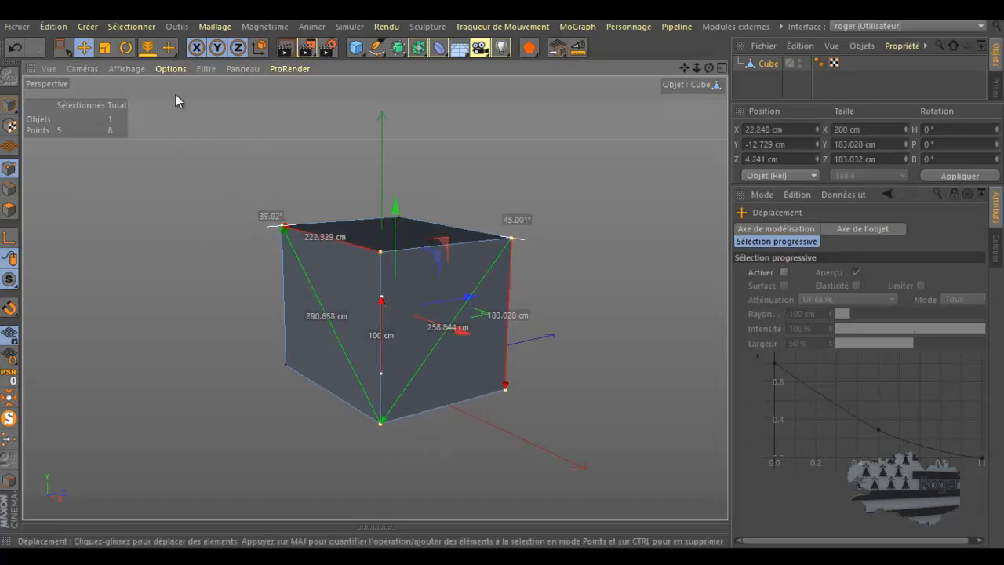
click(579, 49)
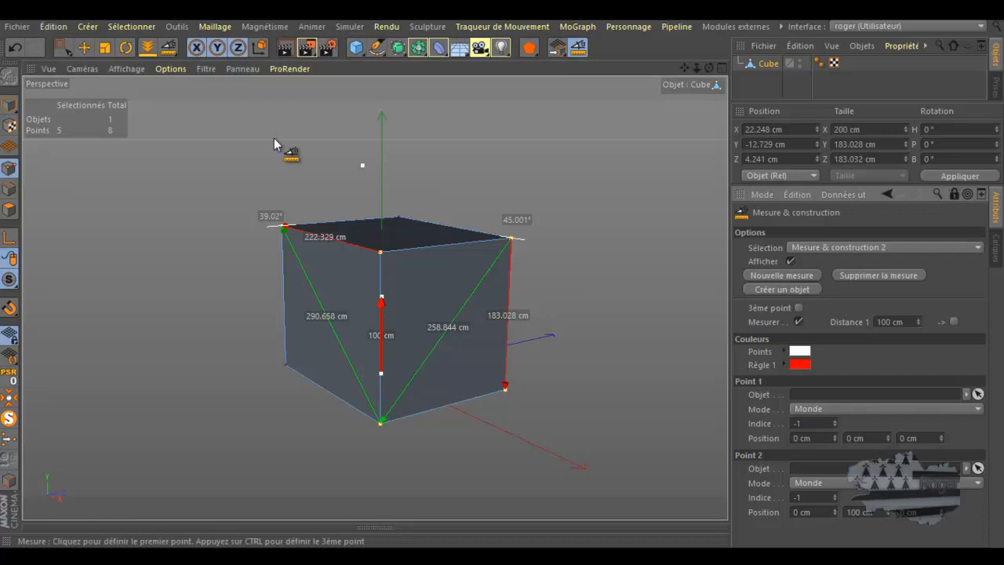
click(88, 48)
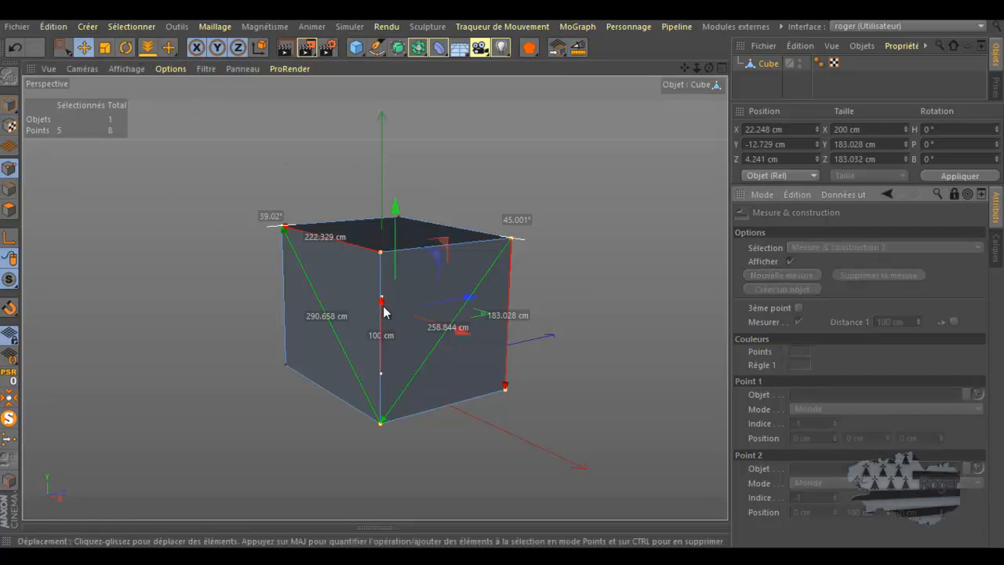
drag(464, 336, 513, 347)
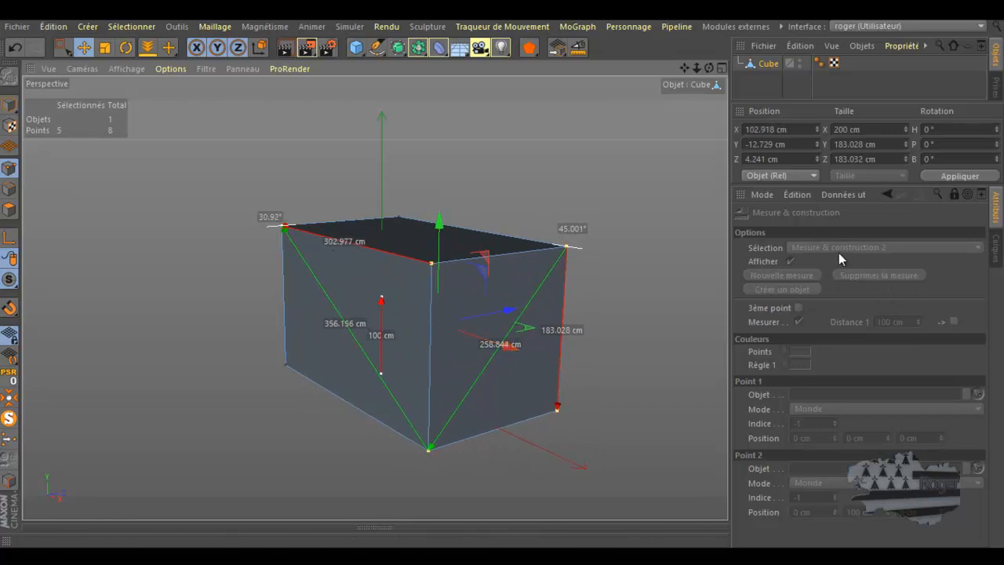
Step: Place the new measurement on the top face's far long edge, with Point 2 on the back corner and Point 1 on the right corner
click(578, 47)
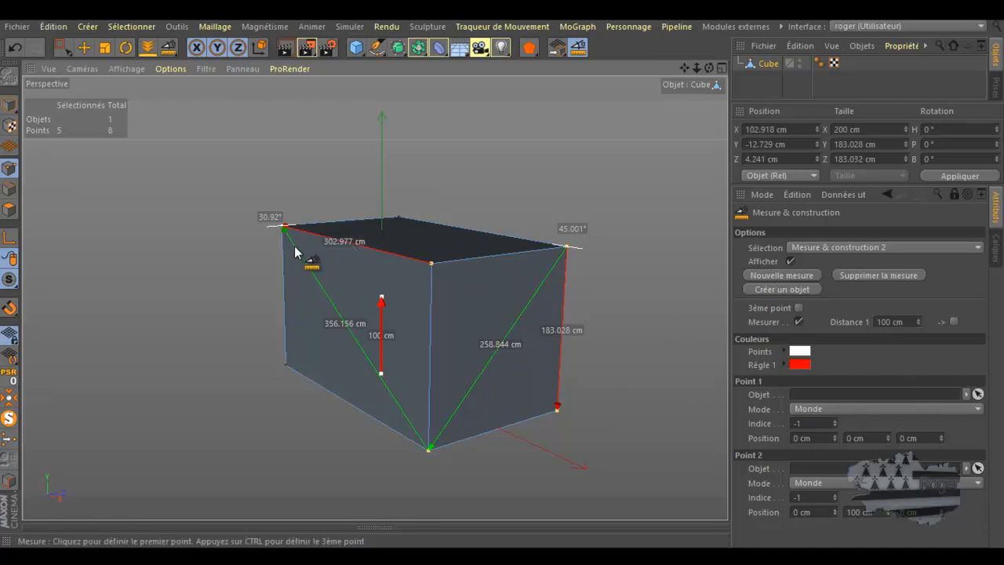
drag(381, 301, 399, 217)
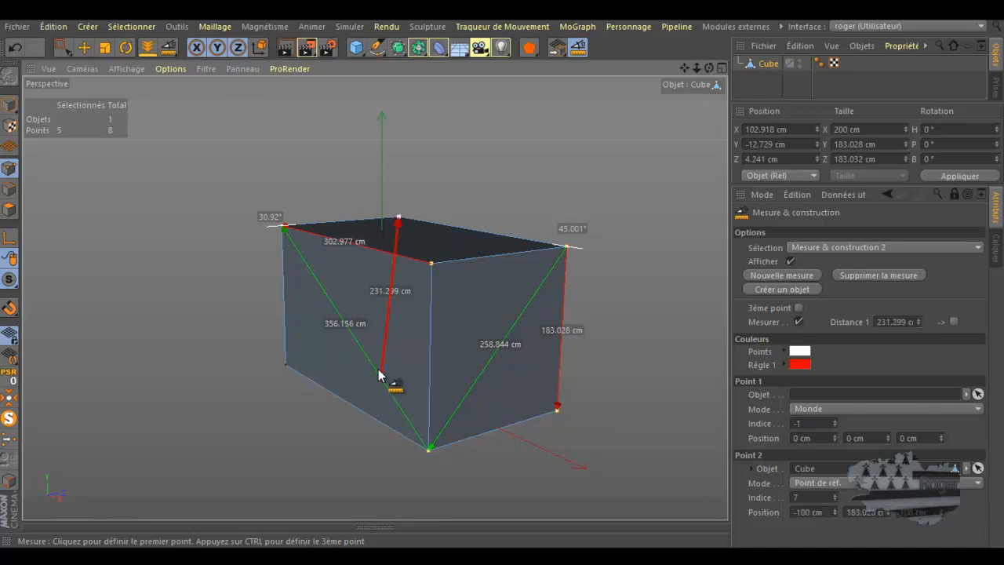
drag(393, 384, 566, 248)
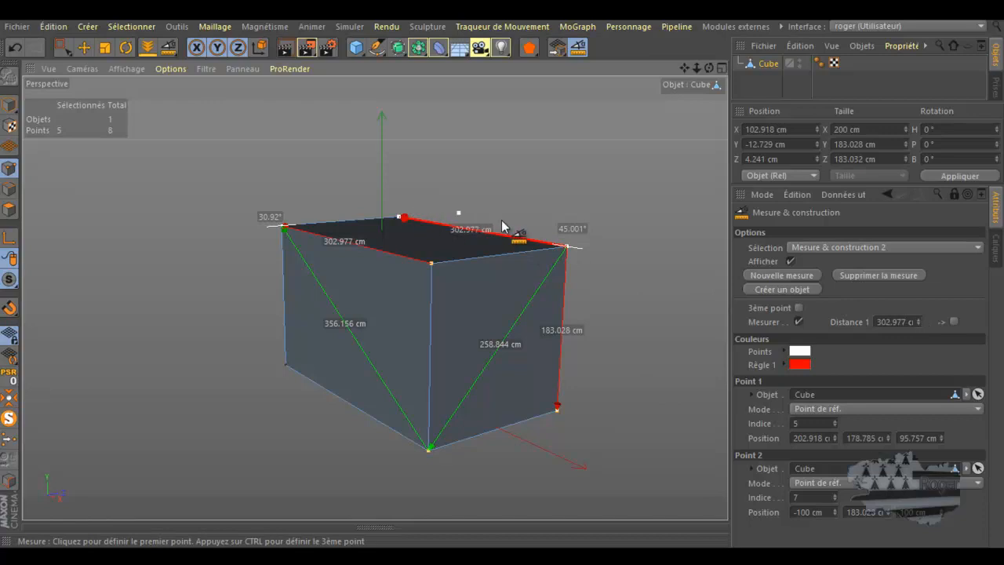
Step: Try changing Distance 1 of the far-edge measurement, first to about 337 cm and then to 50 cm
mouse_move(919, 316)
mouse_down()
mouse_move(919, 267)
mouse_move(916, 327)
mouse_up()
double_click(892, 322)
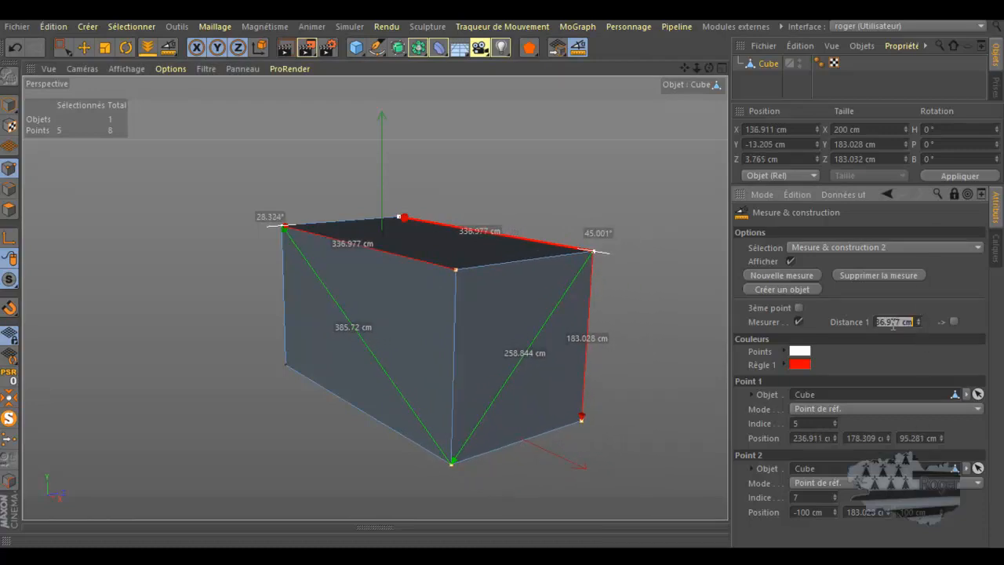
text(50)
key(Return)
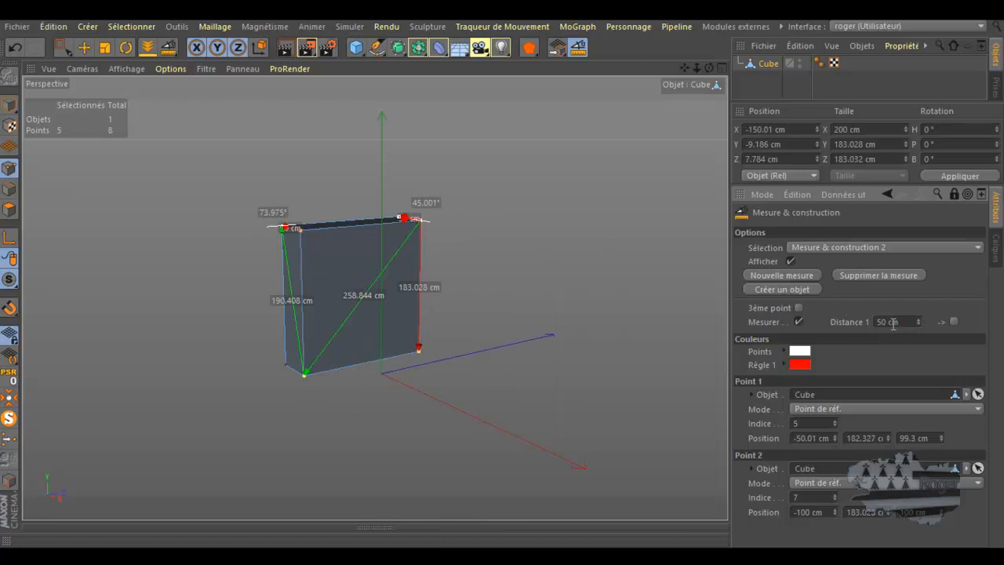
Step: Set Distance 1 of the far-edge measurement to 350 cm to lengthen the box
double_click(890, 322)
text(350)
key(Return)
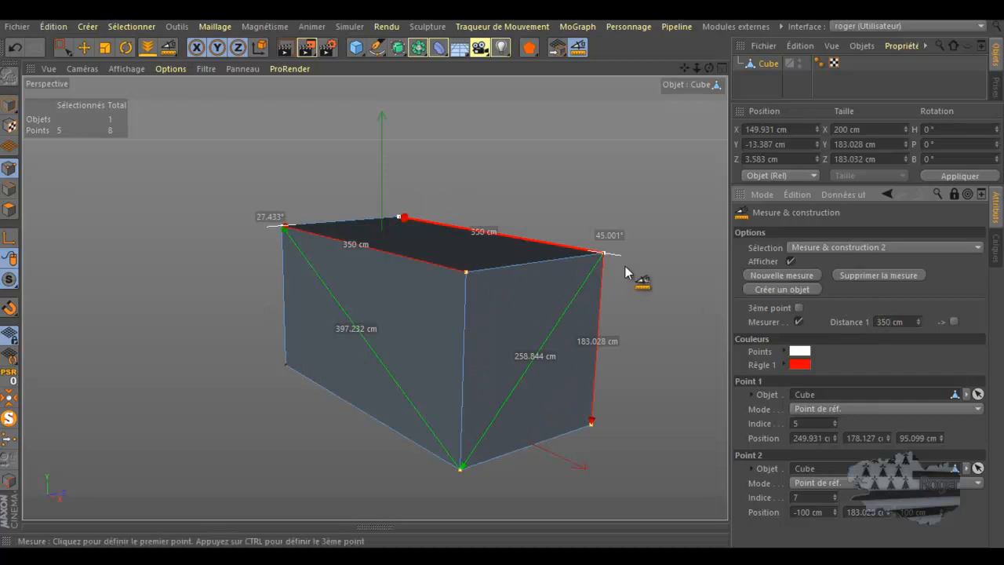
drag(709, 69, 502, 276)
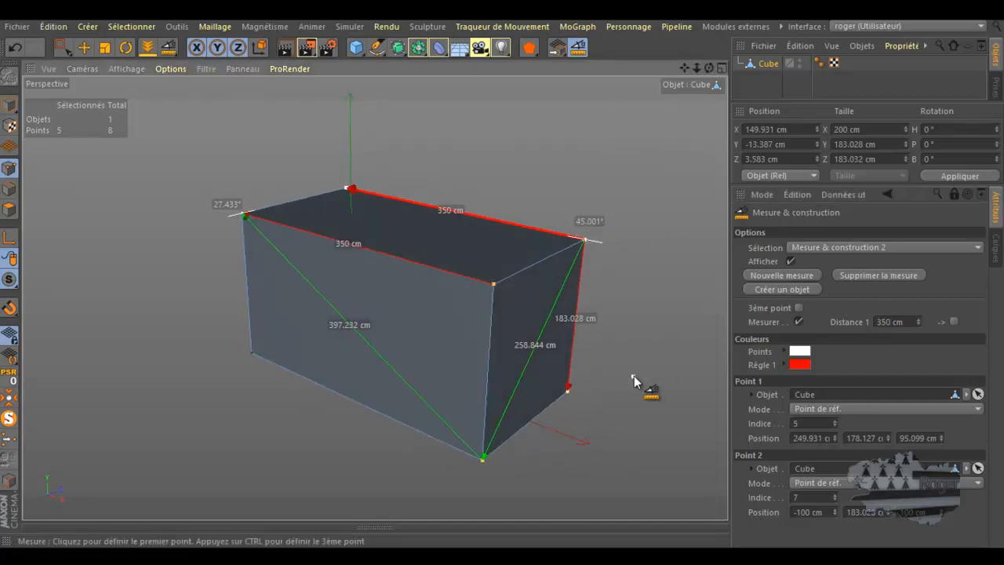